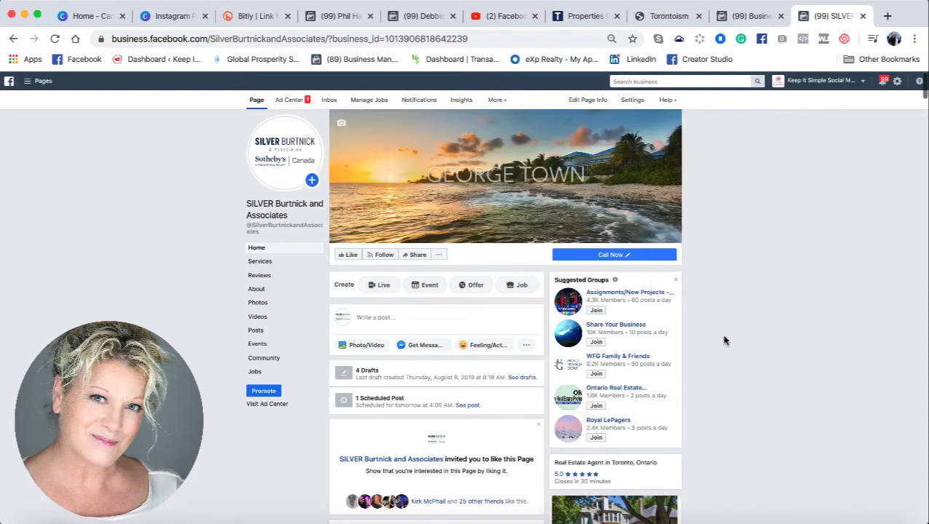
Copy the 7662 Black Walnut Trail listing's bit.ly short link from Bitly and return to Facebook.
click(252, 16)
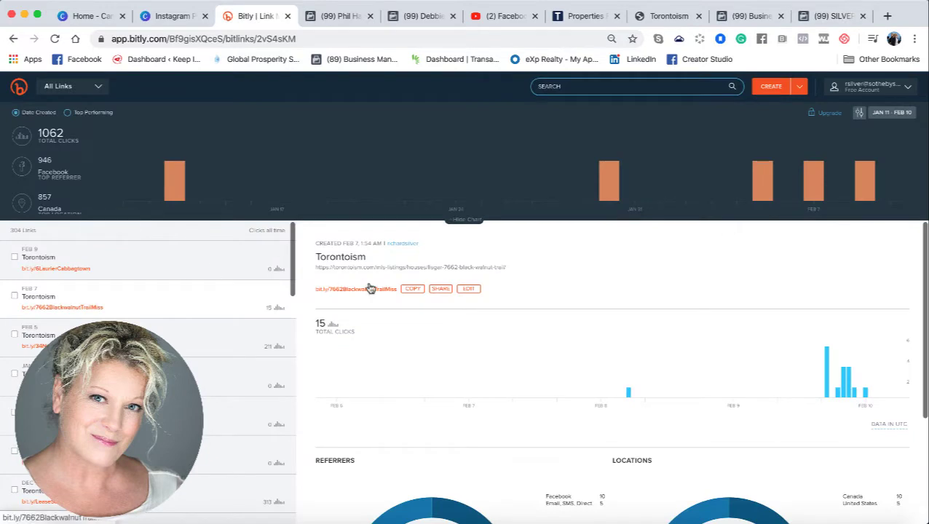
click(413, 290)
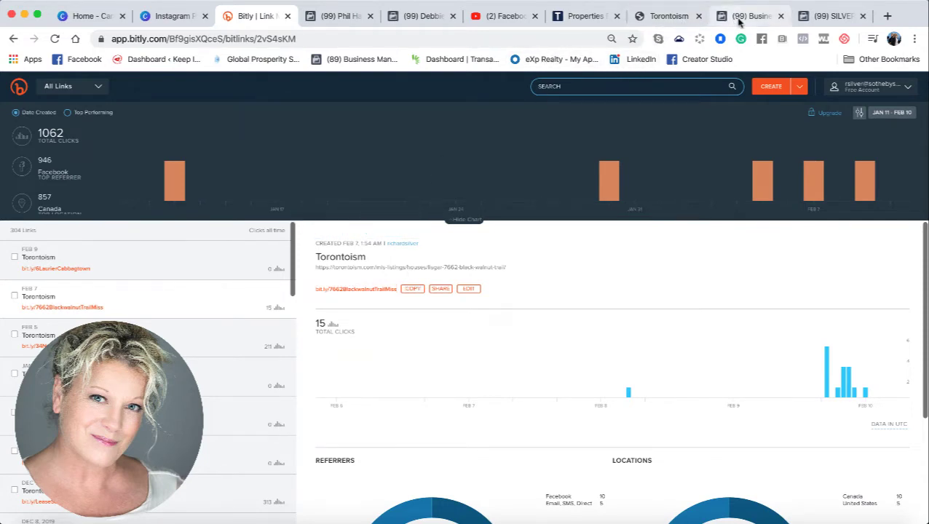
click(812, 18)
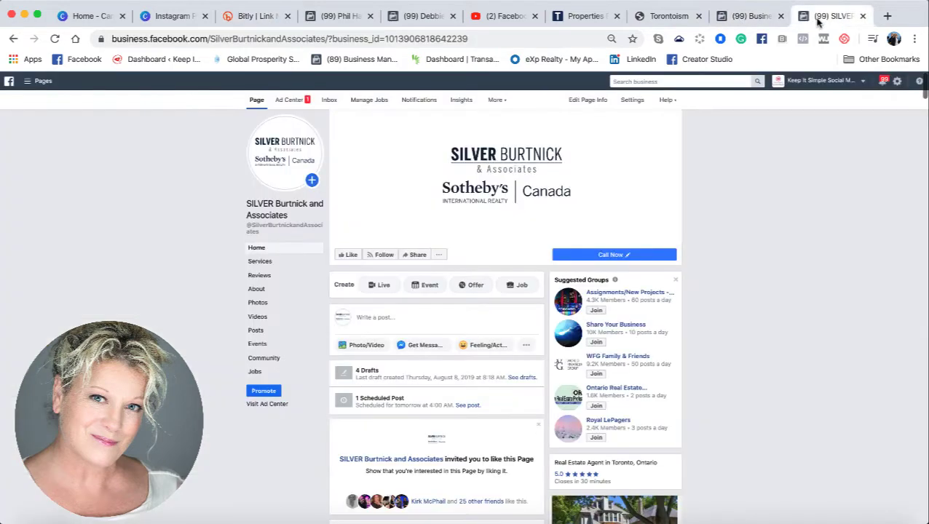
Paste the bit.ly link into a new Page post and let the listing preview load.
click(367, 318)
key(ctrl+v)
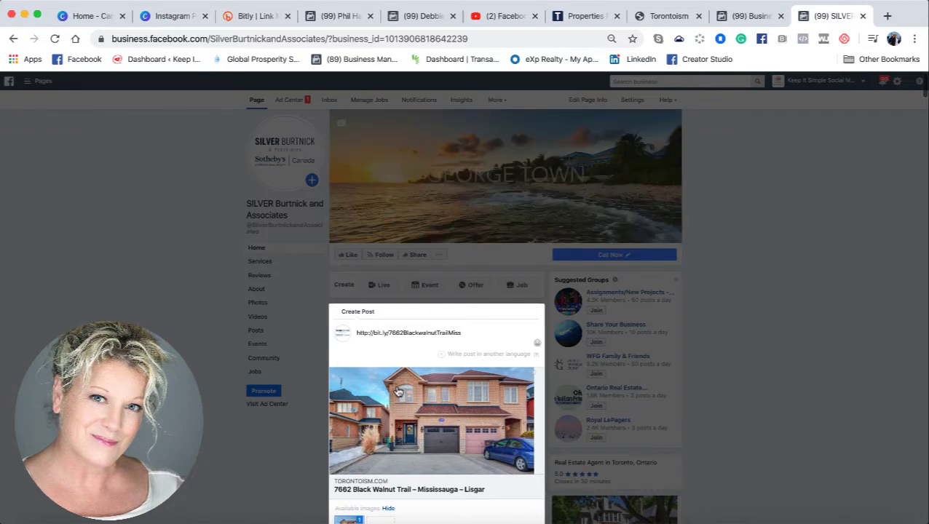
scroll(398, 392, down, 2)
scroll(398, 392, down, 1)
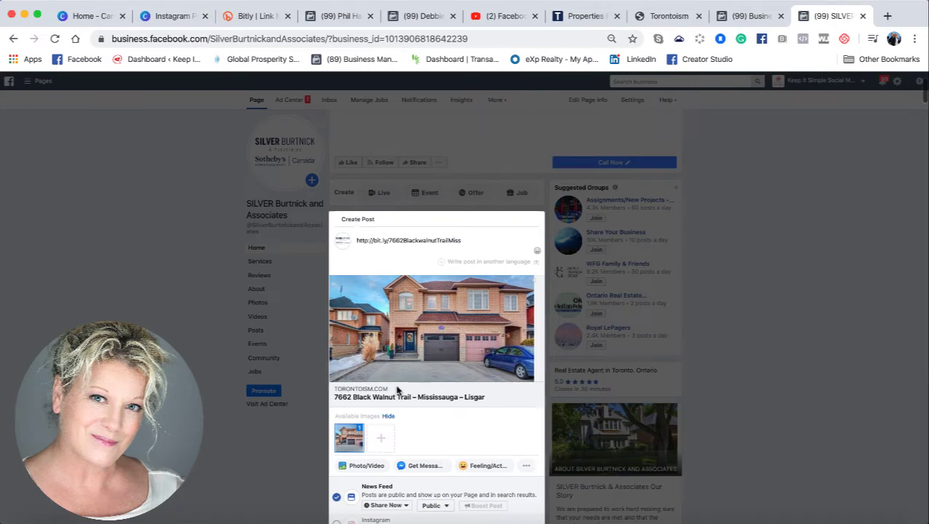
scroll(398, 391, down, 1)
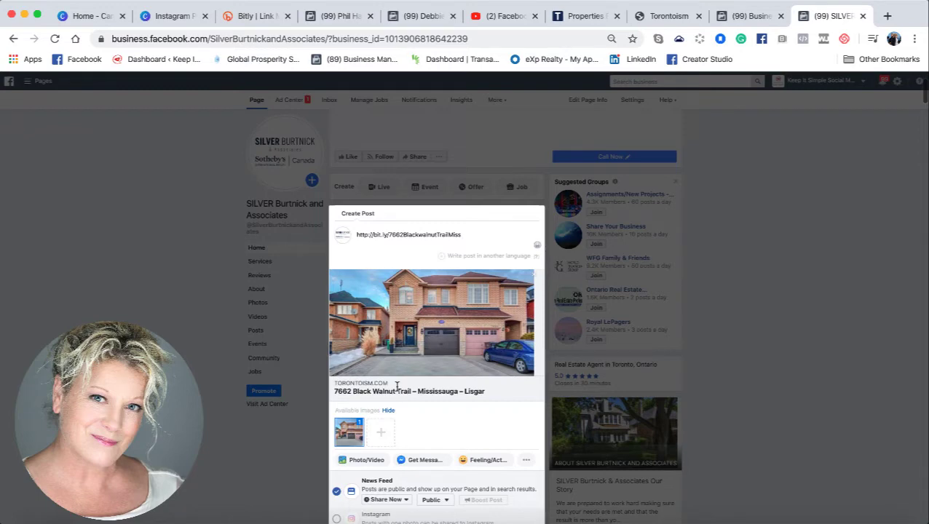
Upload five consecutive listing screenshots from the Carousel folder to the link preview images.
click(384, 435)
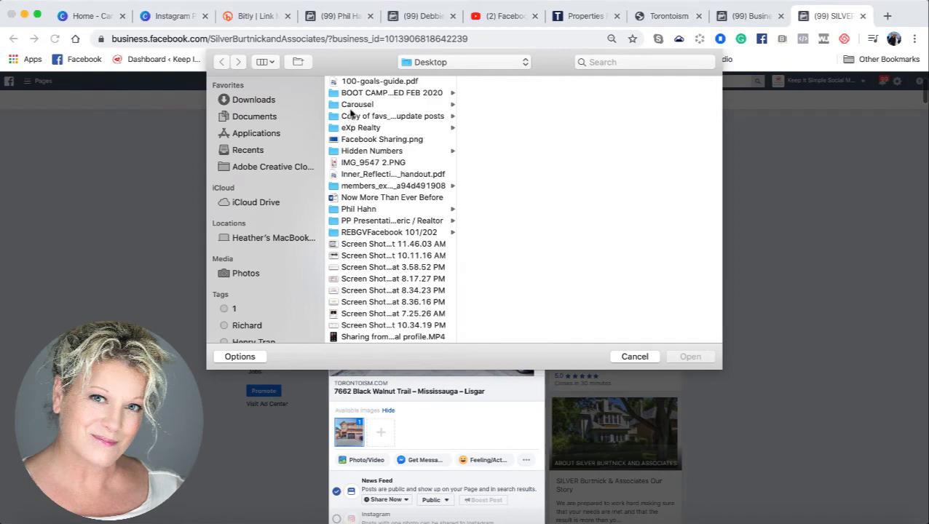
click(354, 106)
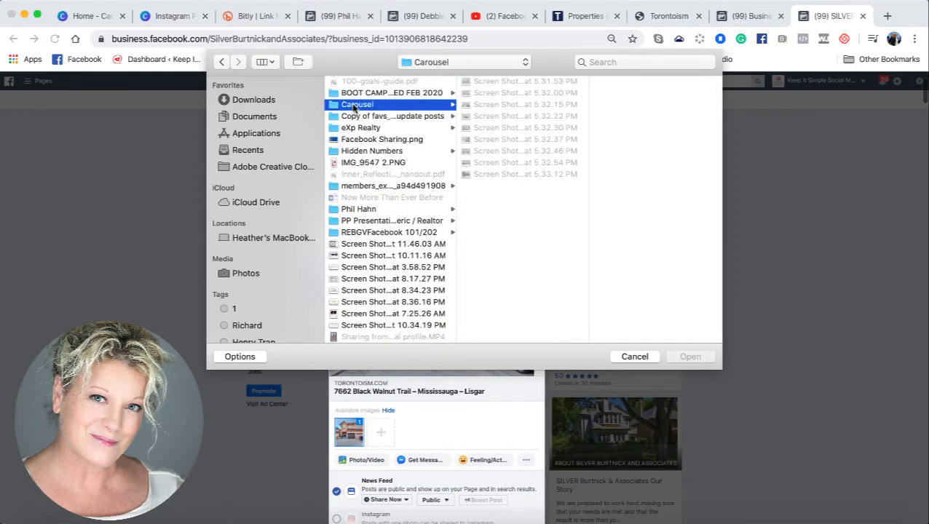
click(485, 82)
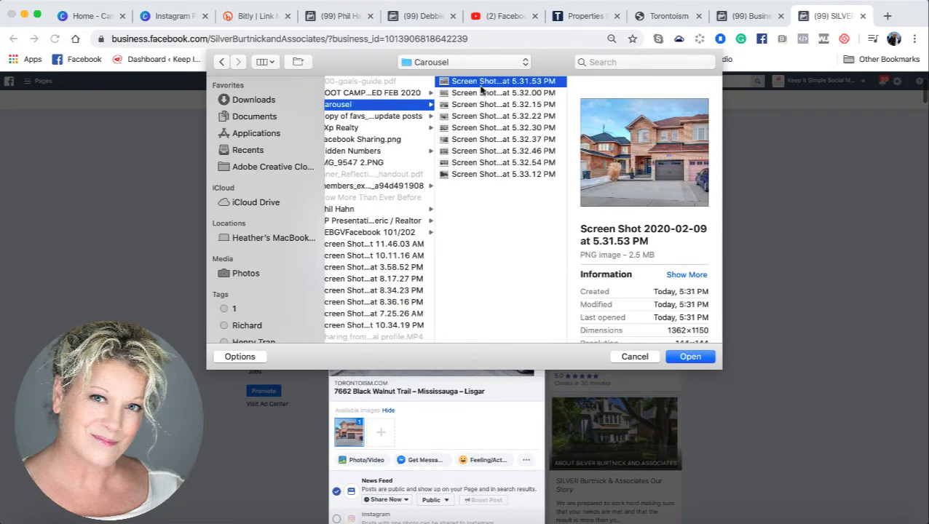
shift+click(483, 94)
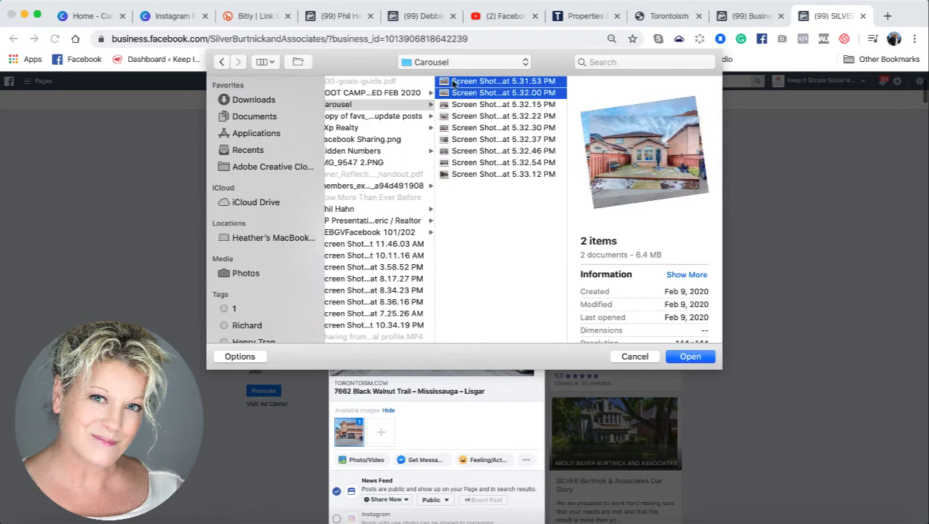
click(454, 81)
click(458, 105)
click(458, 94)
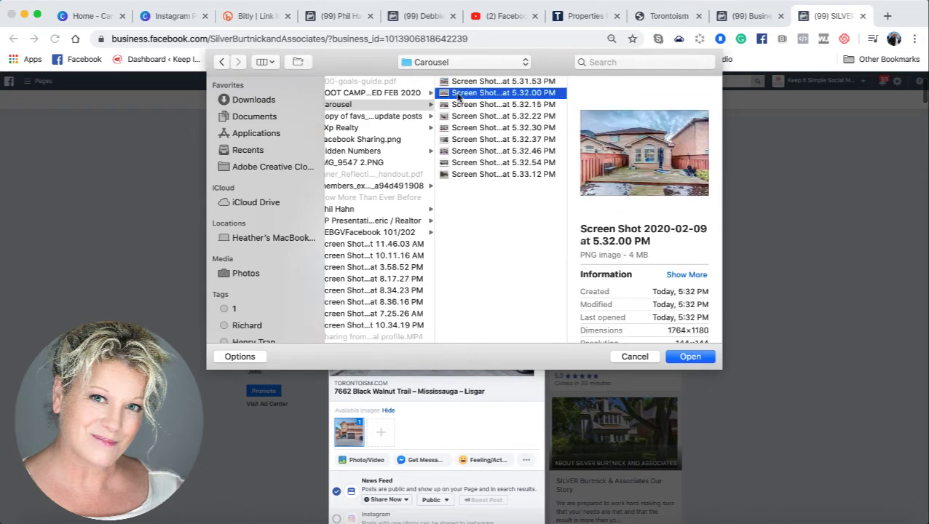
drag(458, 96, 454, 137)
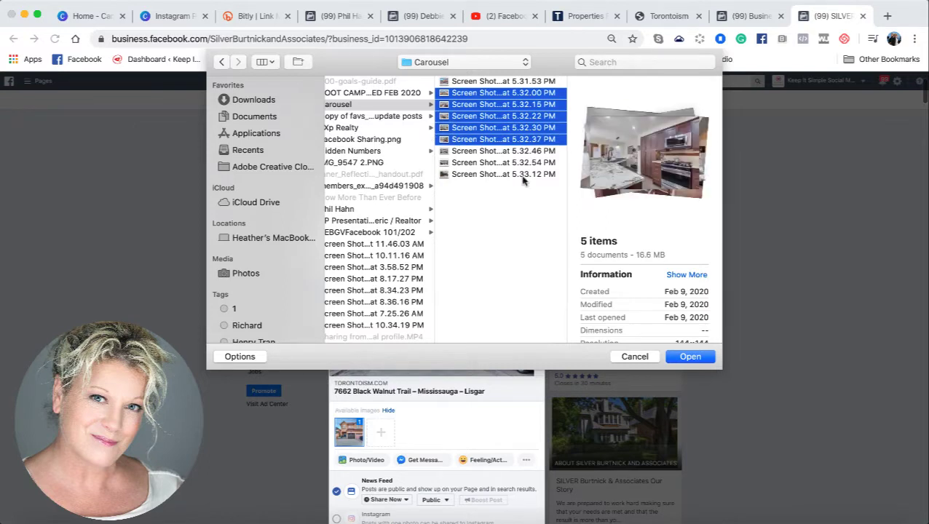
click(690, 357)
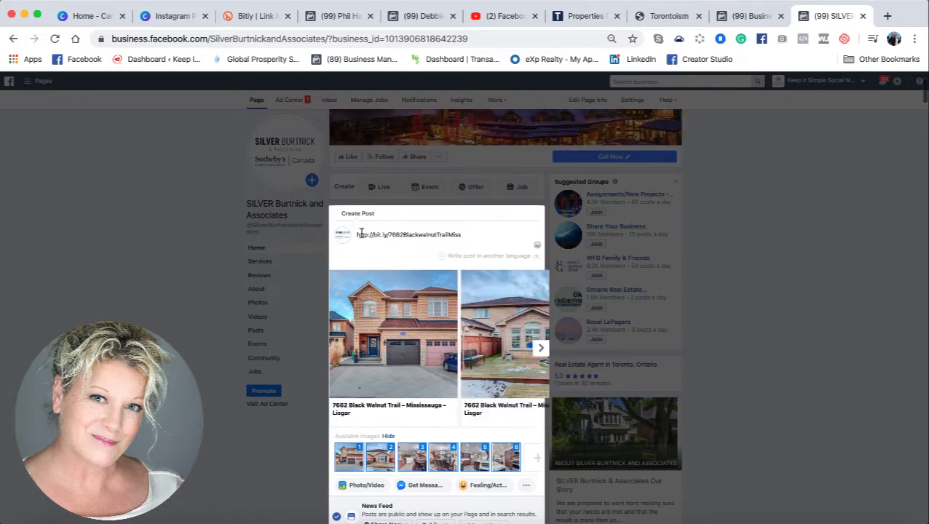
Delete the short link from the post text and copy the listing description from Word.
drag(461, 235, 353, 234)
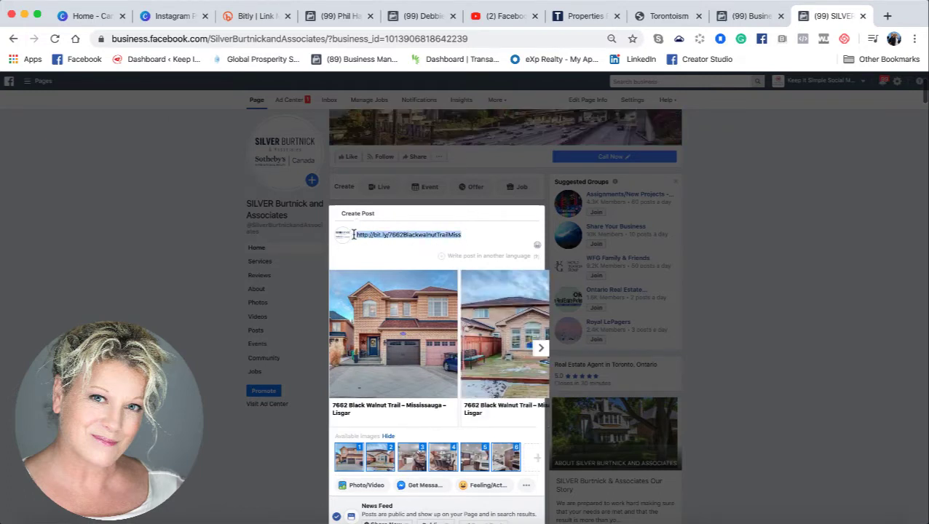
key(BackSpace)
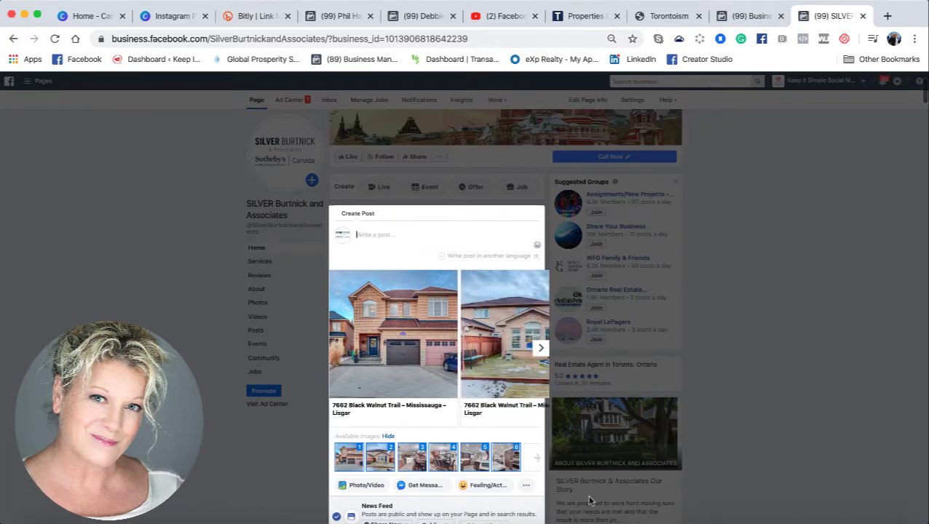
click(609, 518)
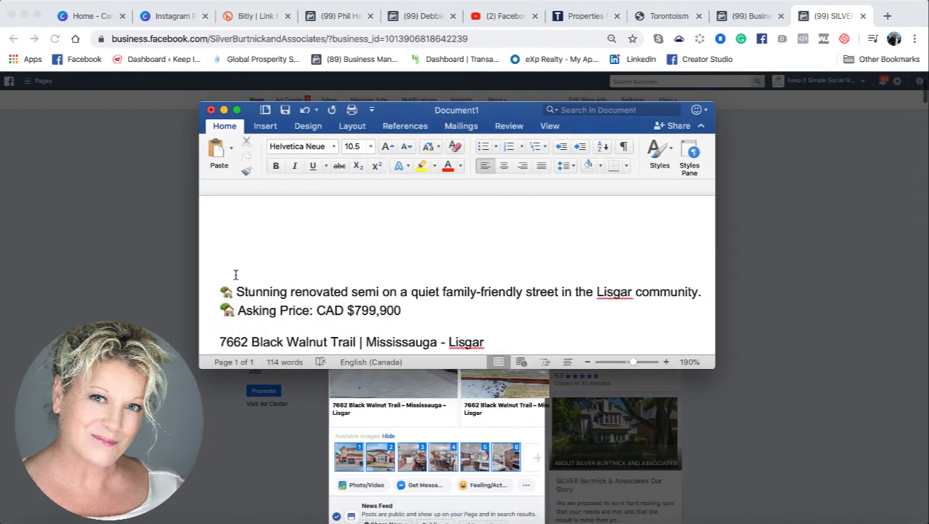
drag(218, 292, 384, 273)
scroll(361, 259, up, 10)
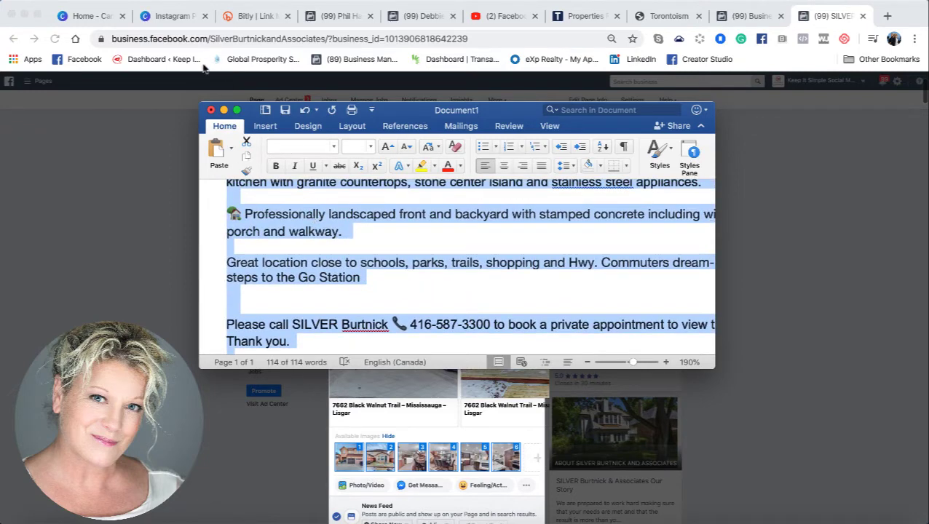
click(224, 110)
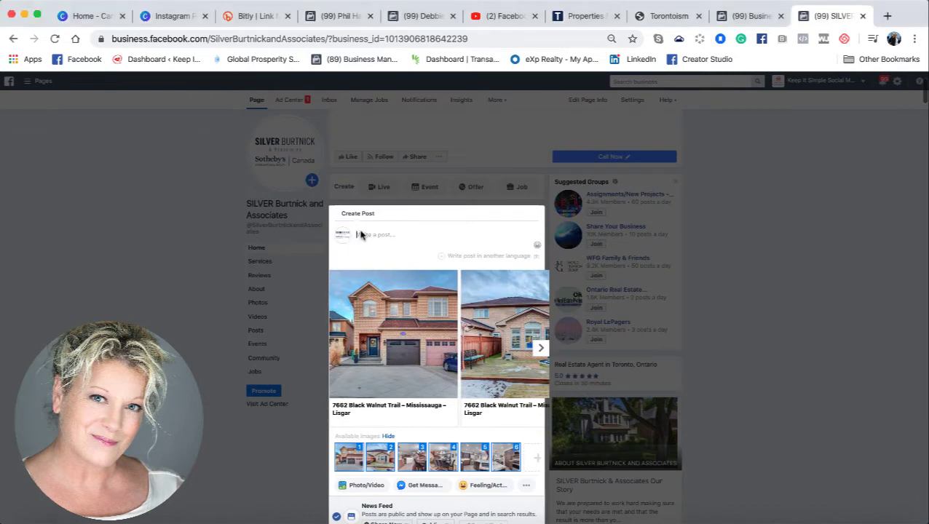
Paste the English listing description into the post above the photo carousel.
key(super+v)
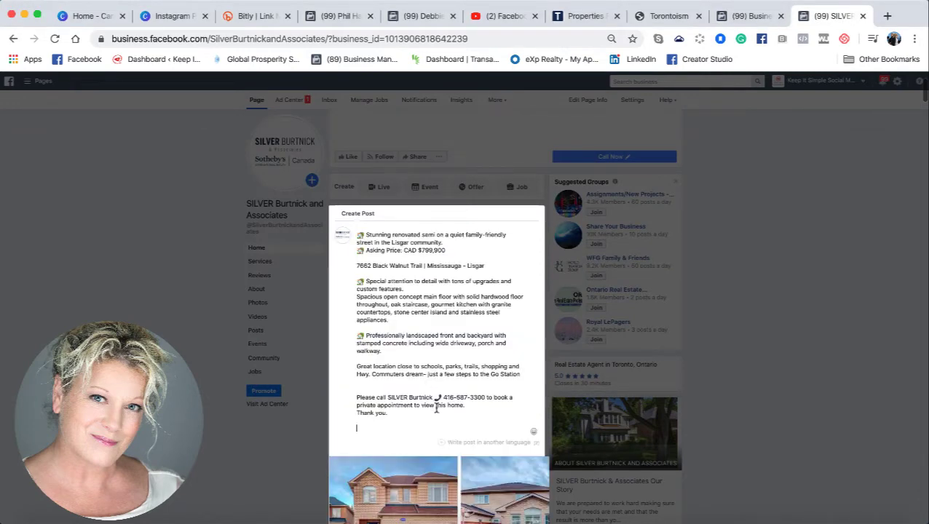
scroll(437, 412, down, 3)
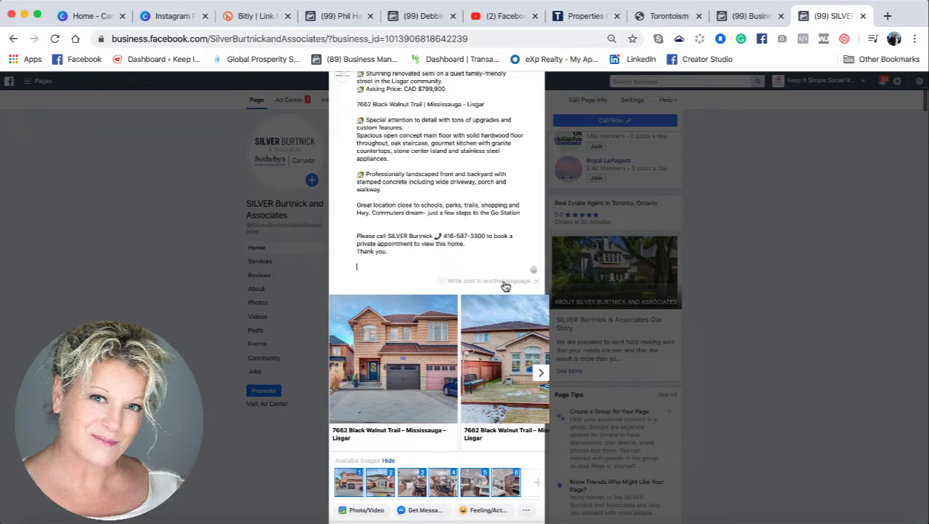
Add a French translation of the listing description to the post.
click(506, 284)
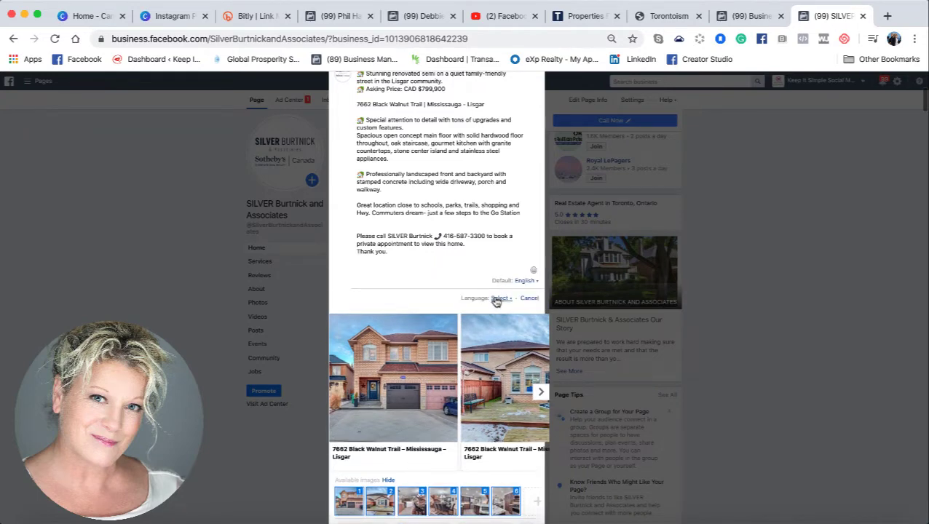
click(499, 300)
text(french)
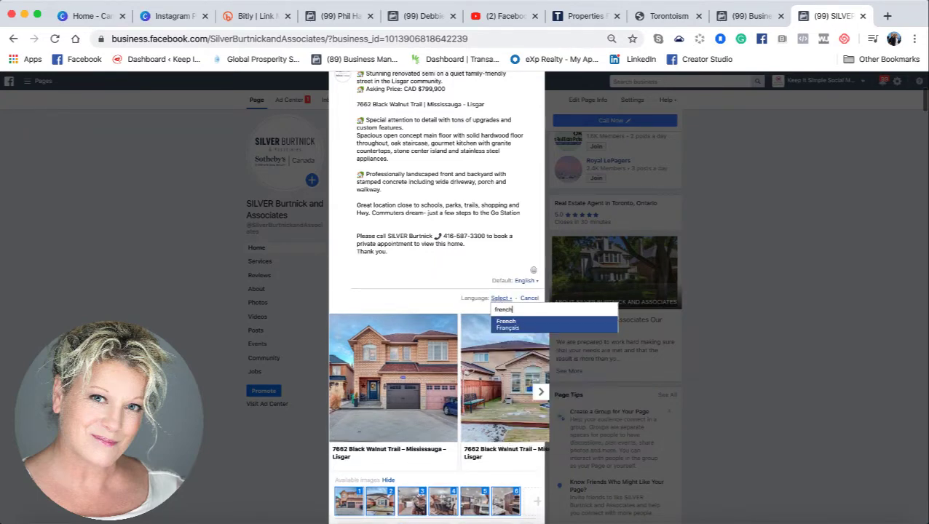
click(502, 325)
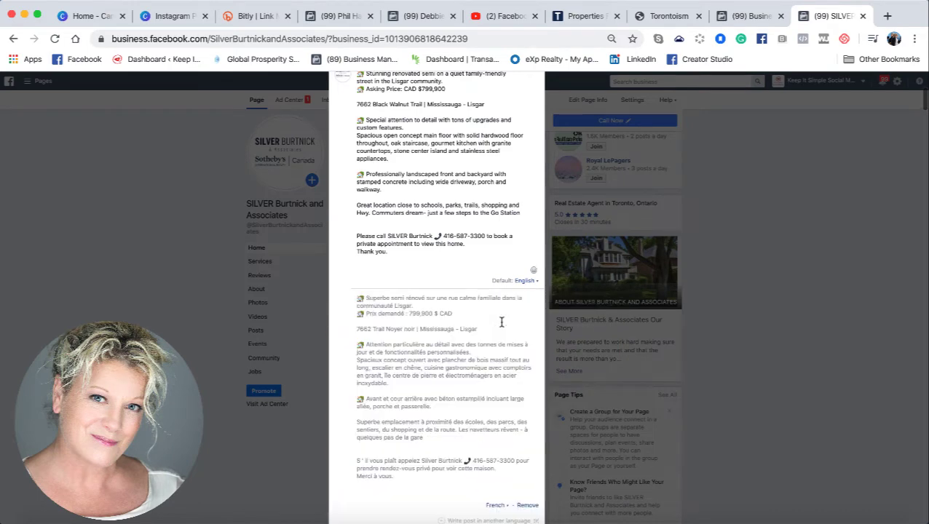
scroll(504, 277, down, 5)
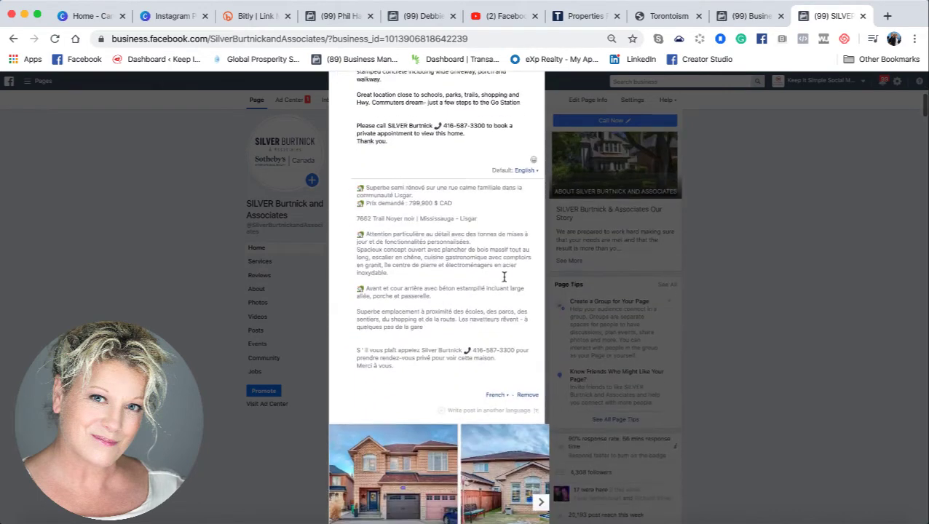
scroll(504, 277, down, 3)
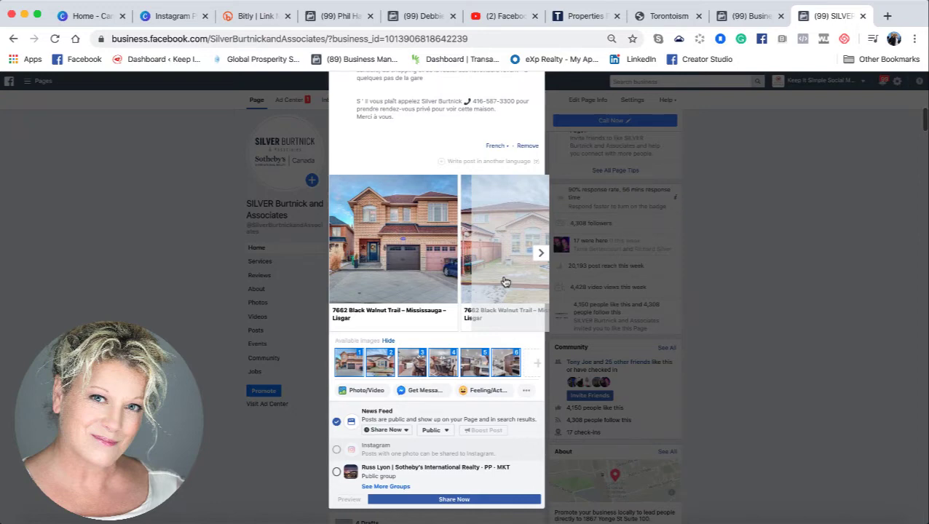
Add three more interior screenshots from the Carousel folder to the photo carousel.
scroll(489, 359, right, 2)
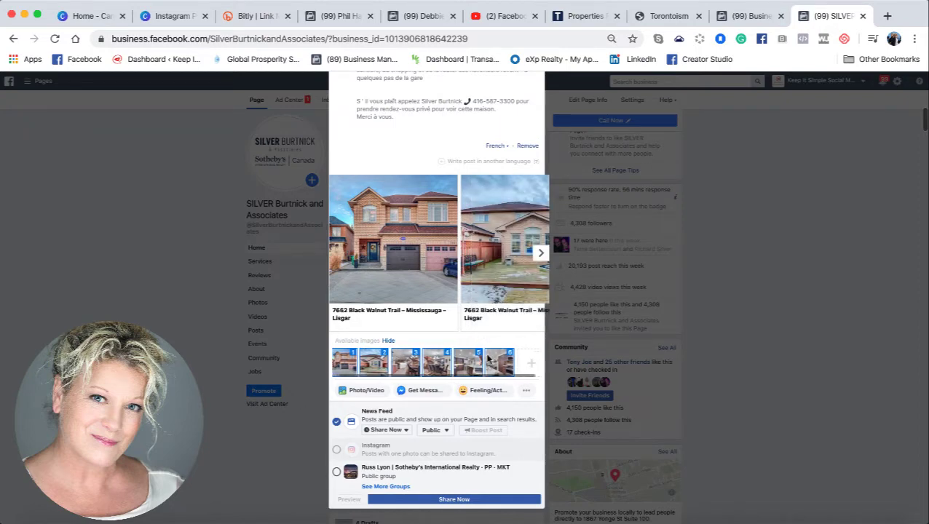
click(523, 366)
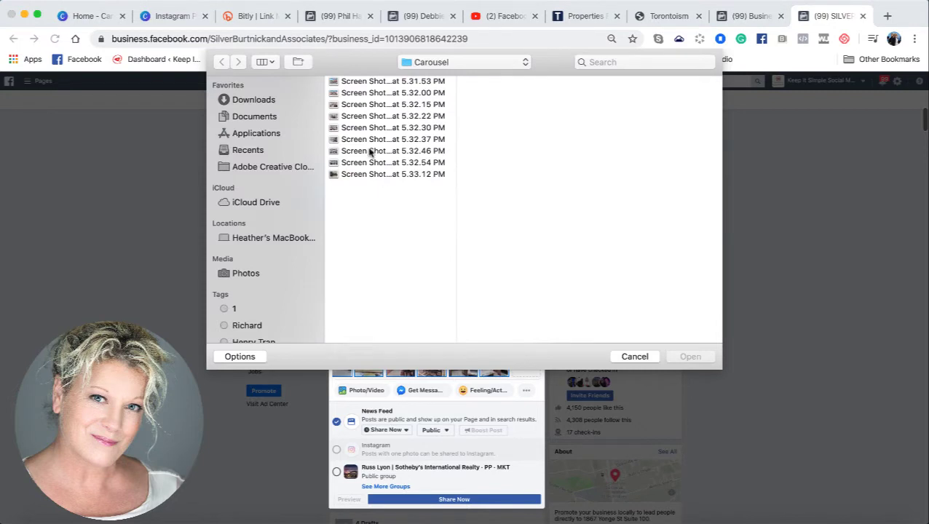
click(337, 151)
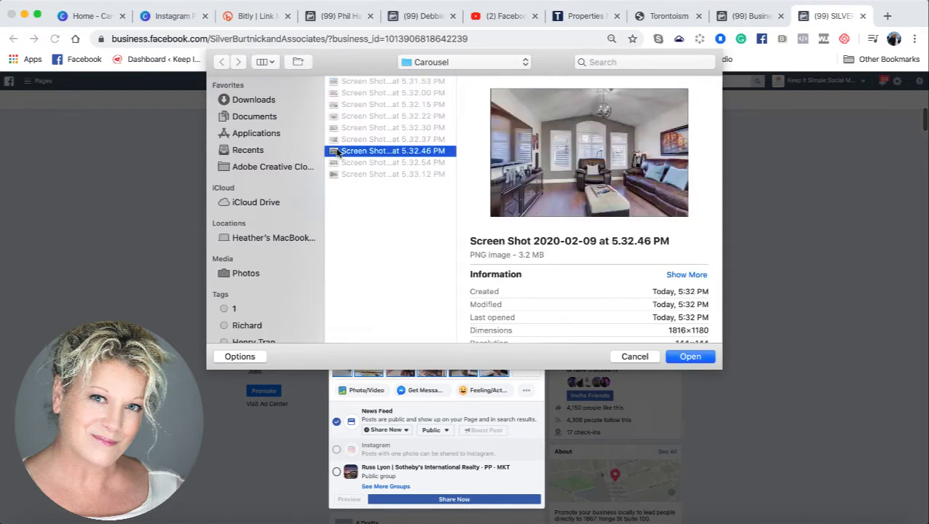
shift+click(338, 163)
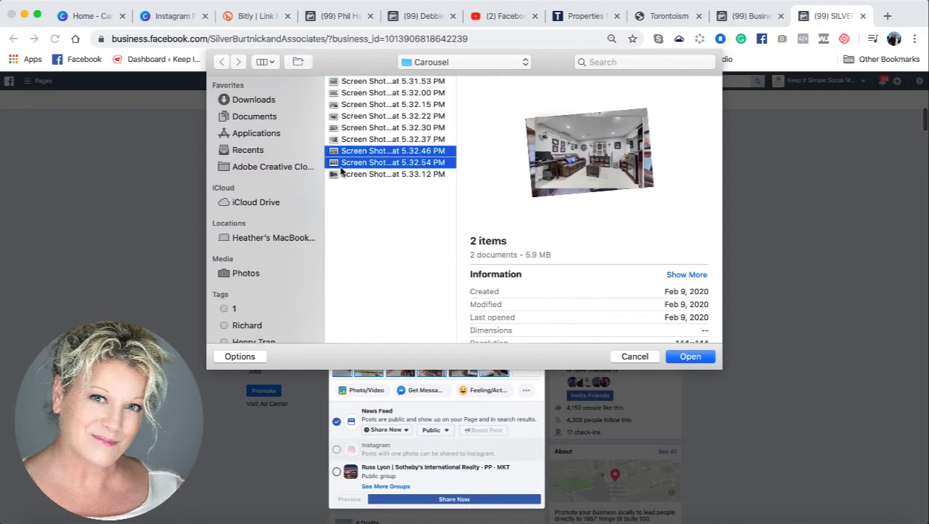
shift+click(339, 175)
click(689, 356)
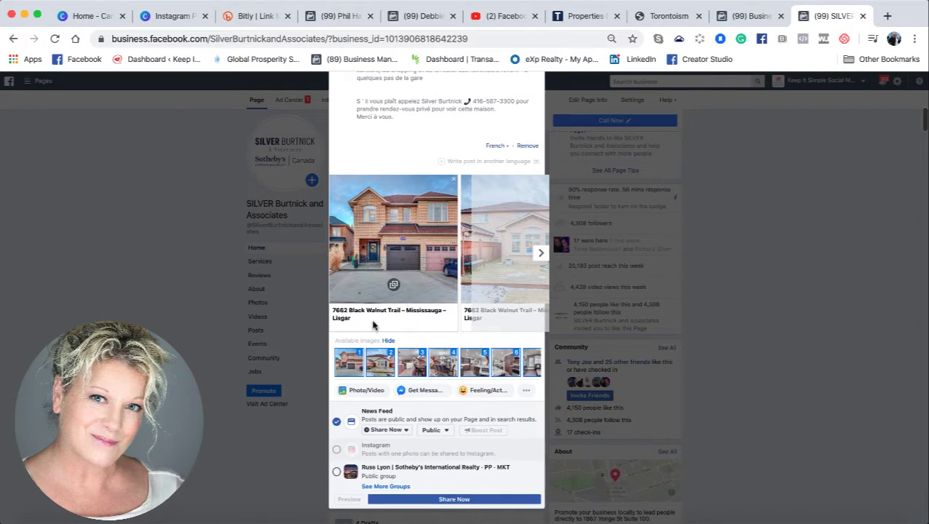
Append the $799,900 asking price to the first carousel card's headline.
click(373, 326)
click(373, 326)
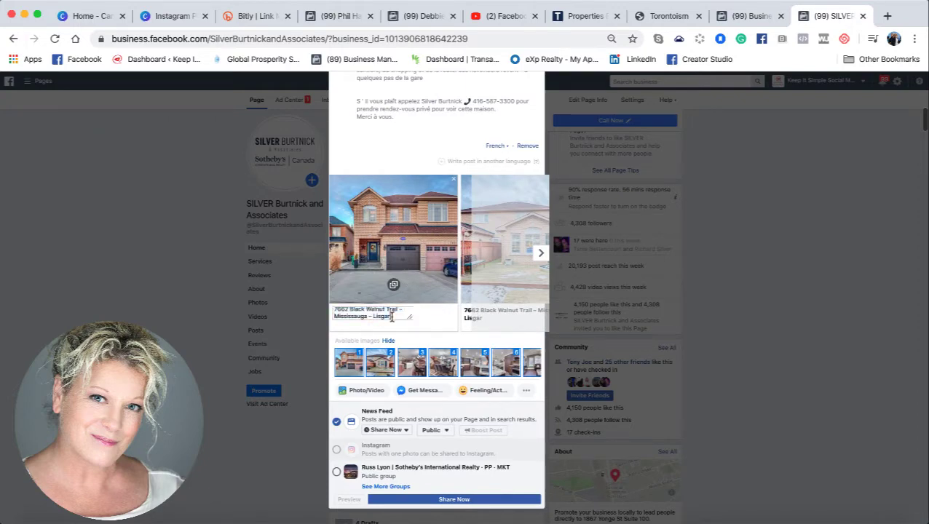
key(Return)
key(BackSpace)
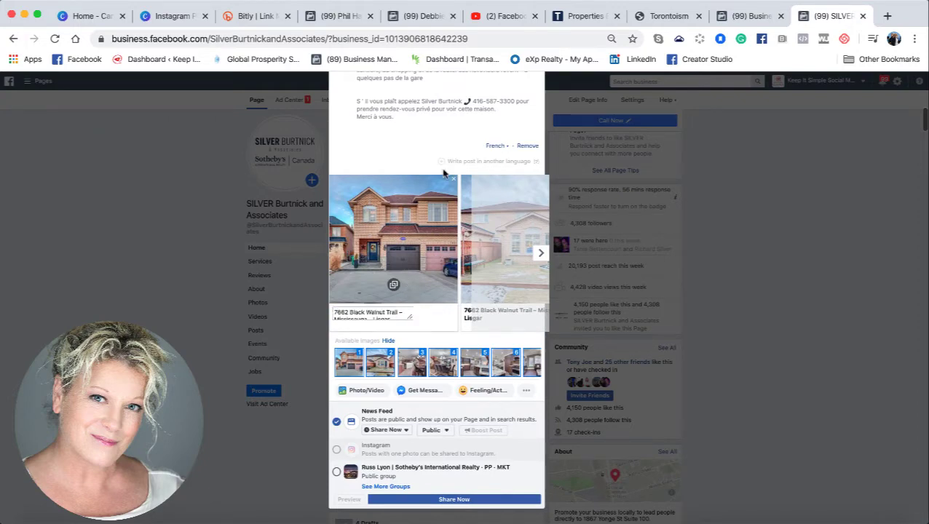
scroll(442, 172, up, 10)
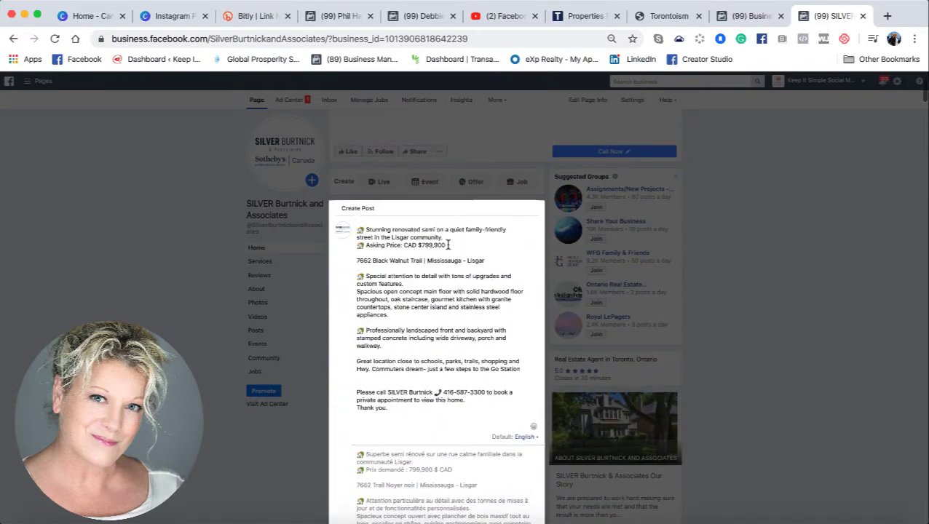
drag(448, 245, 418, 245)
key(super+c)
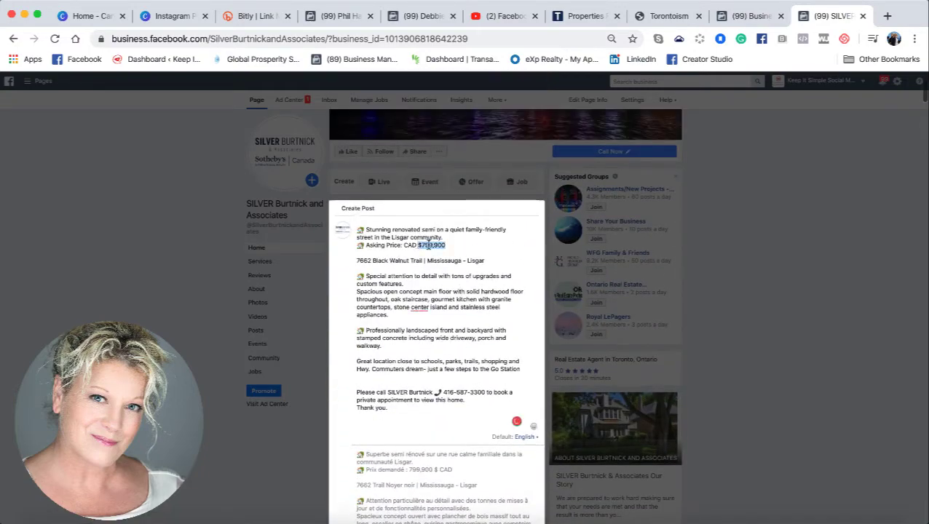
scroll(429, 241, down, 10)
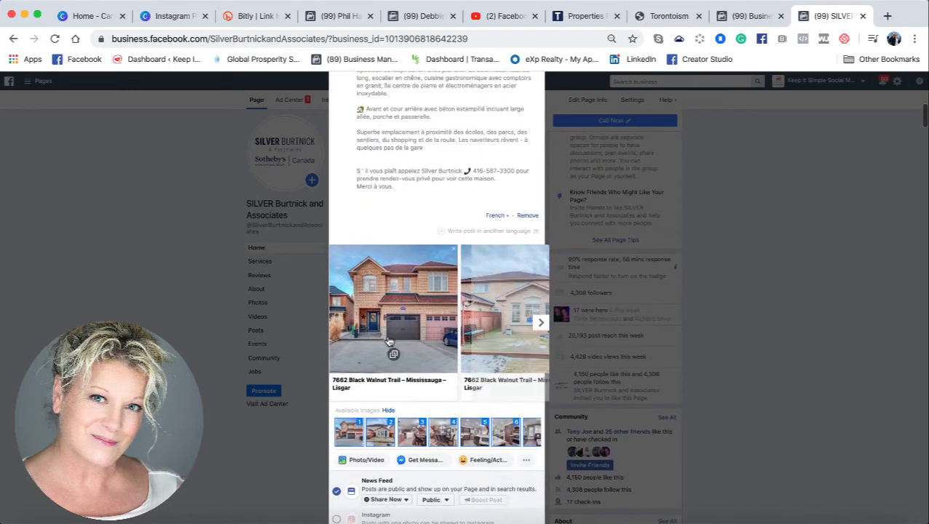
click(355, 385)
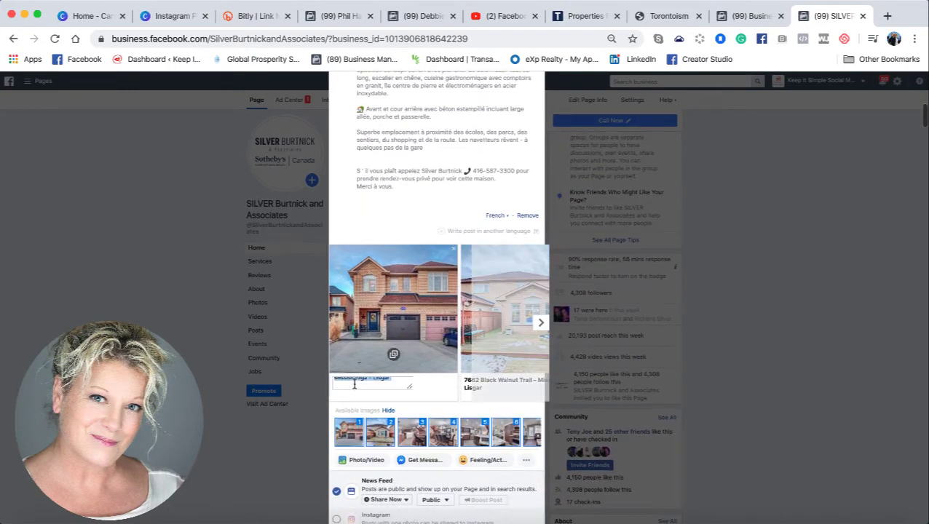
click(393, 382)
key(super+v)
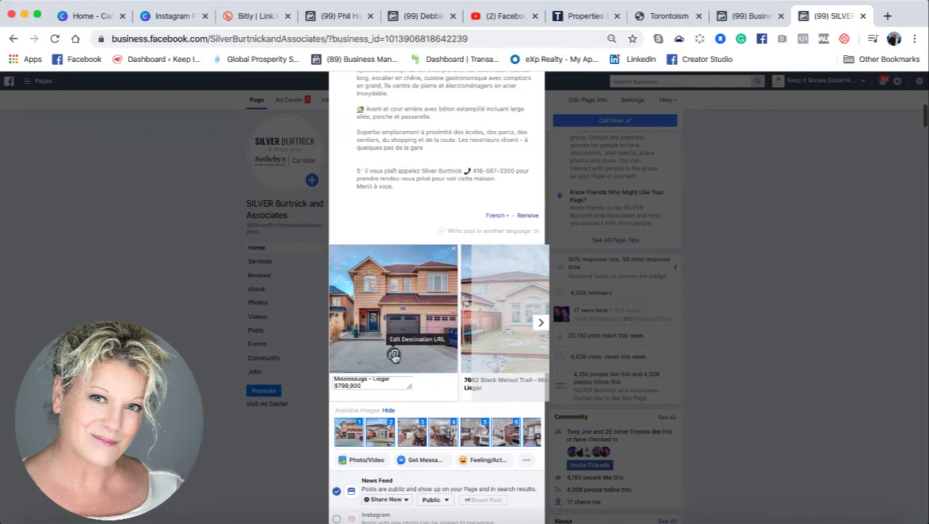
click(541, 322)
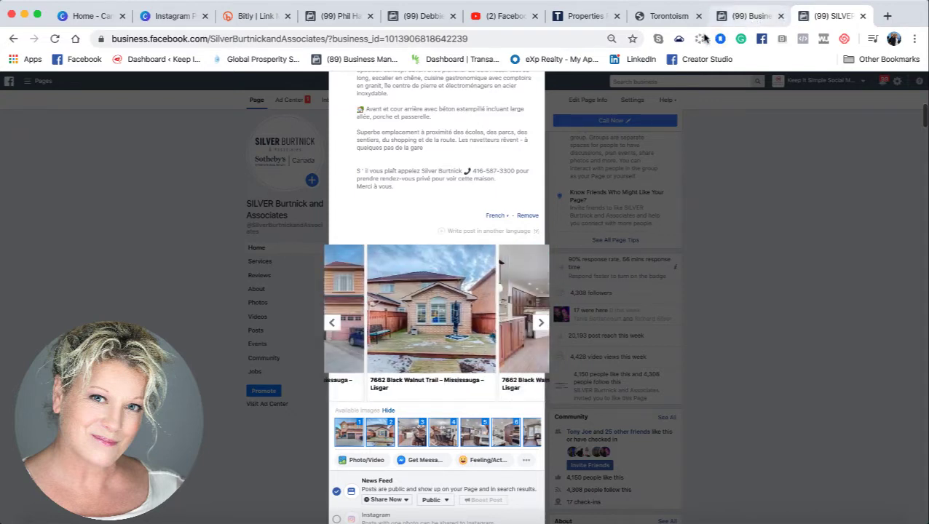
Replace the second card's caption with the listing's quiet Lisgar street sentence.
click(668, 16)
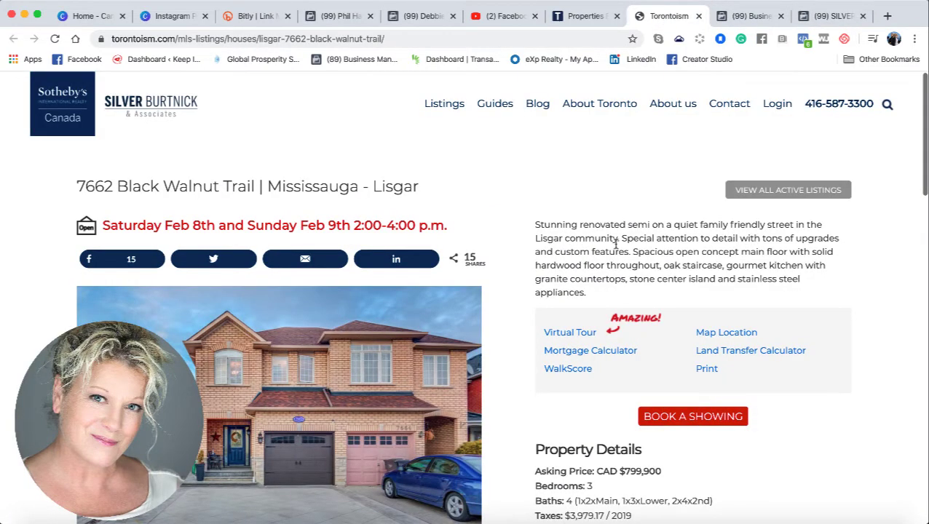
drag(620, 238, 543, 231)
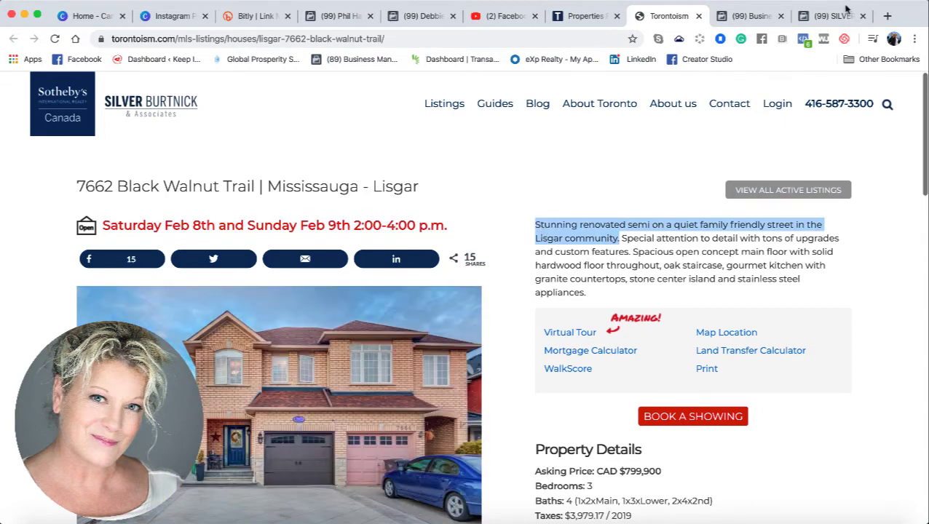
click(847, 9)
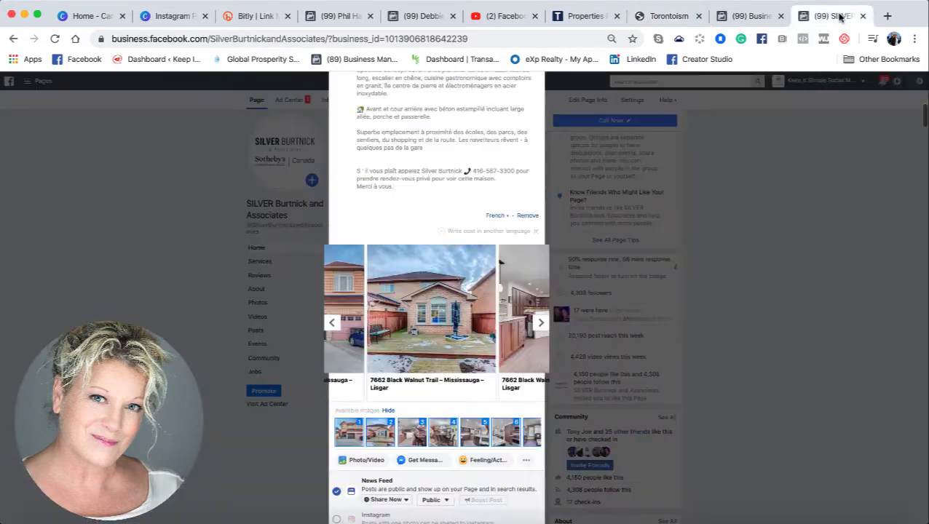
click(386, 384)
text(a quiet family friendly street in the Lisgar community.)
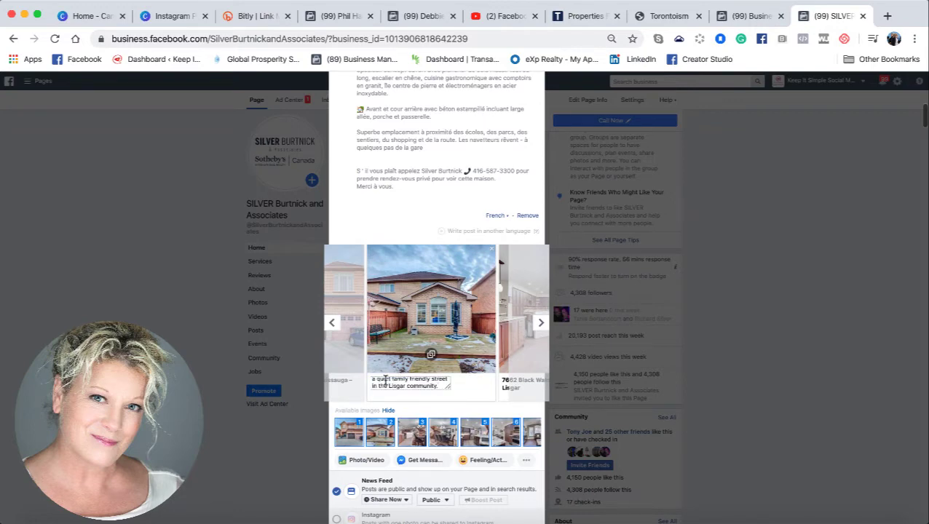
click(541, 323)
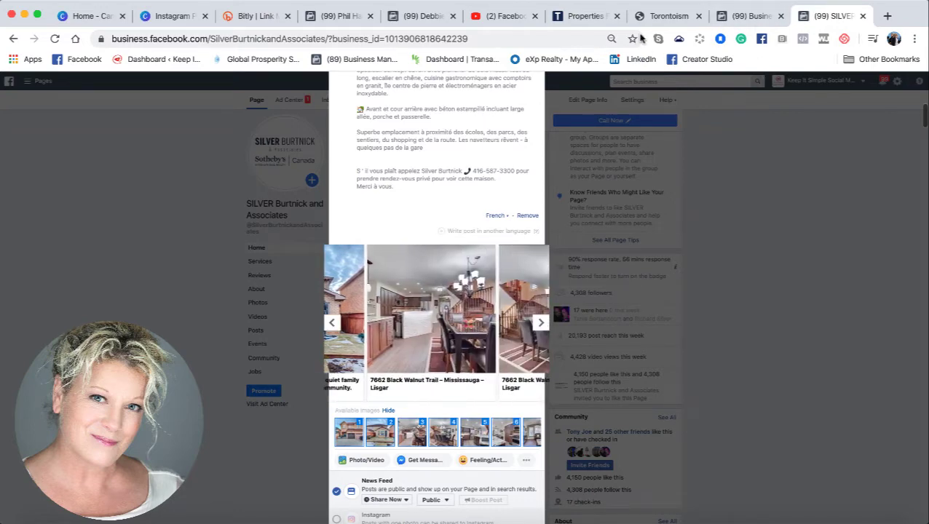
Replace the kitchen card's caption with the listing's upgrades and custom features sentence.
click(594, 16)
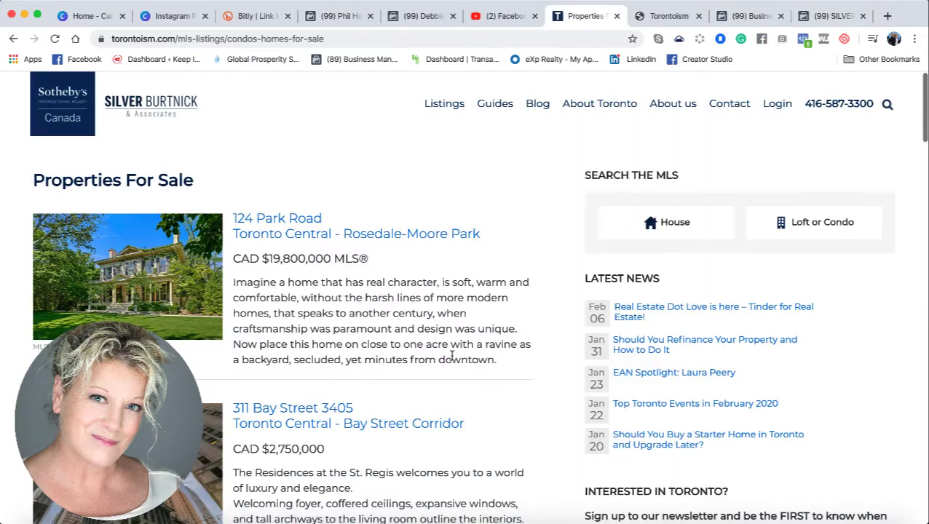
click(659, 17)
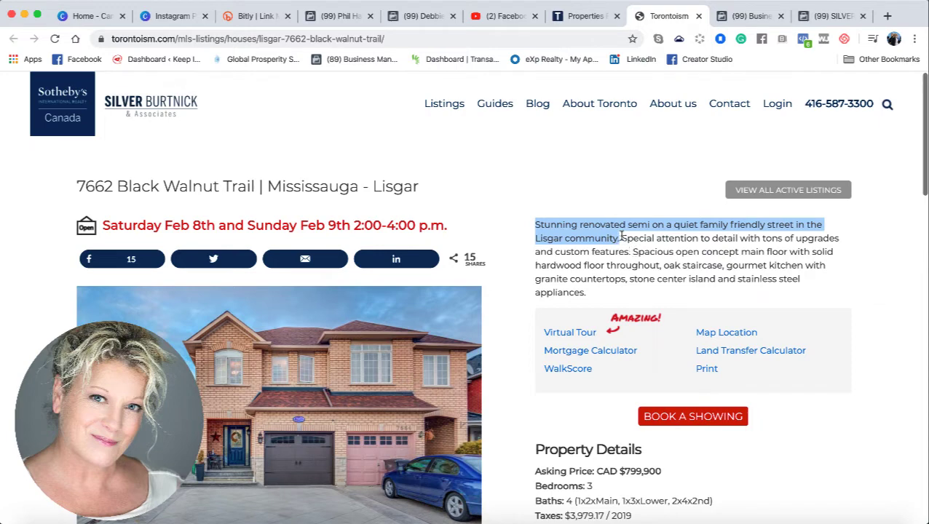
drag(621, 239, 632, 251)
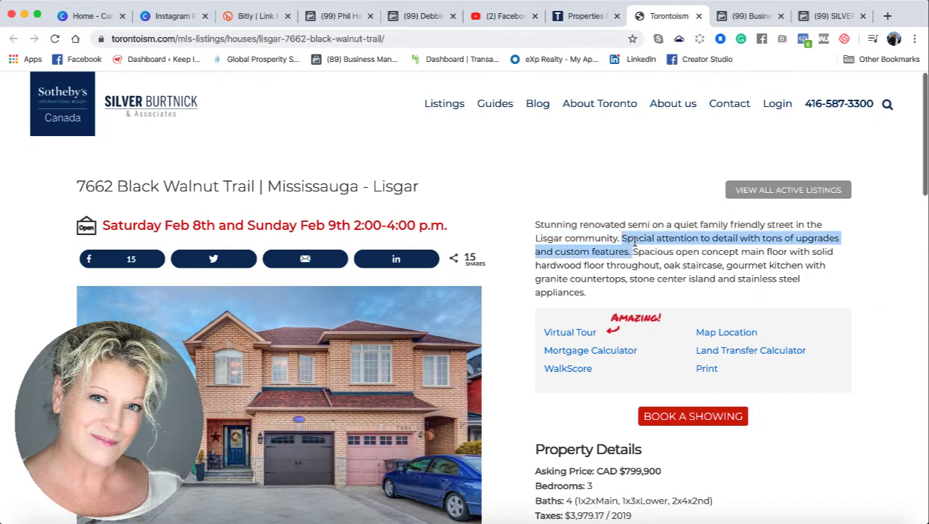
click(819, 18)
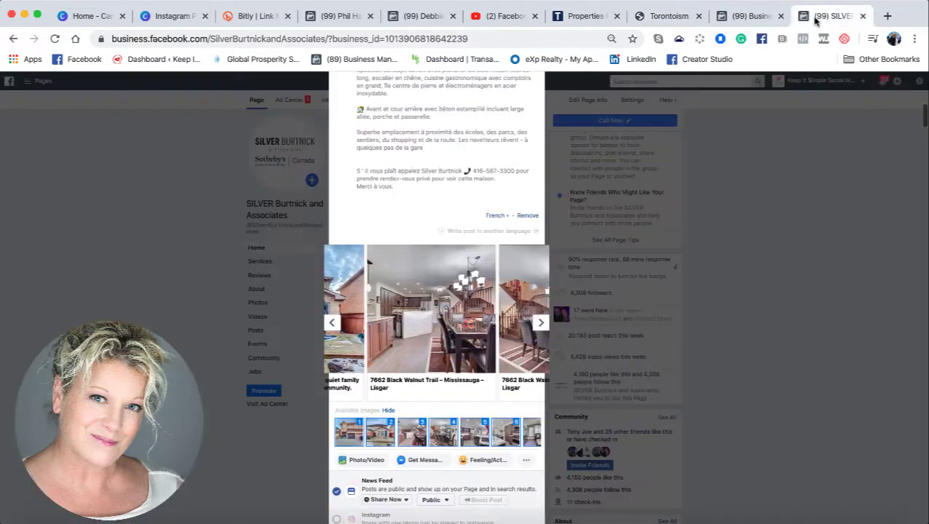
click(382, 380)
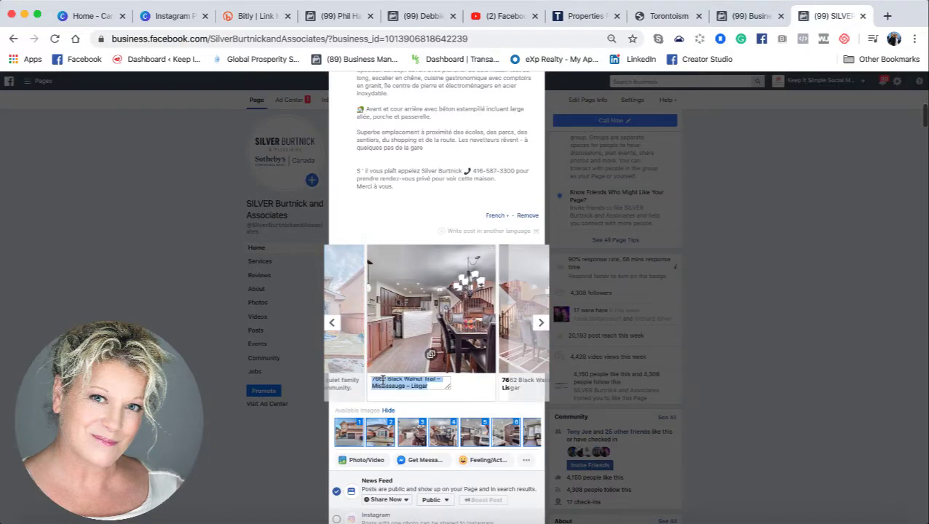
key(super+v)
click(541, 323)
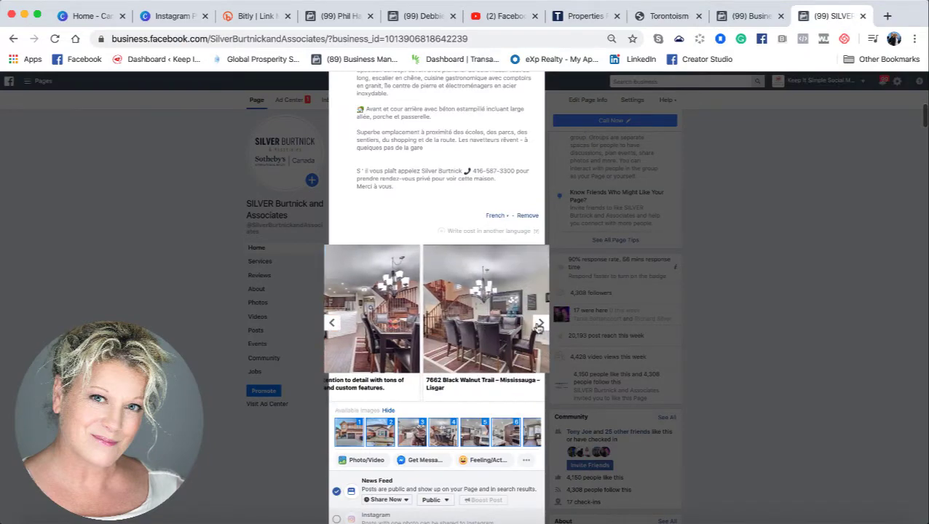
click(681, 18)
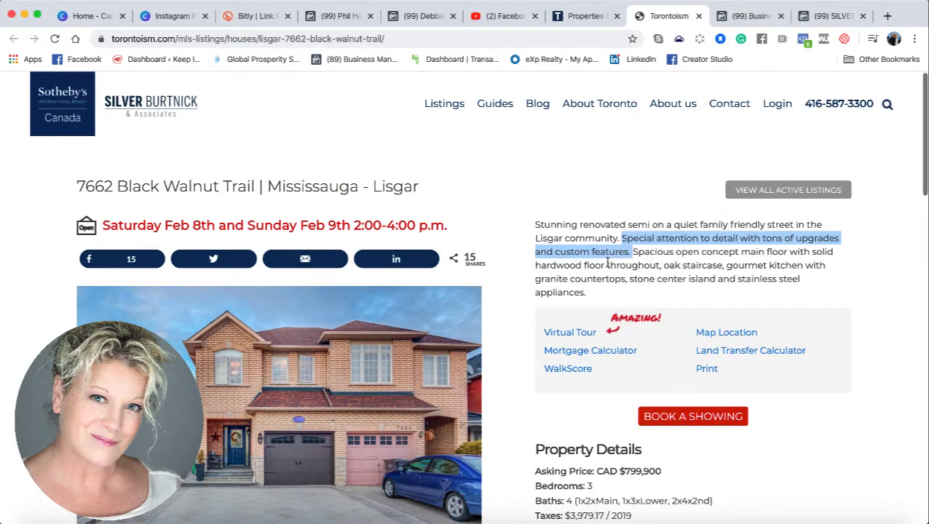
Caption the kitchen card with the countertops, stone center island & stainless steel description.
drag(664, 266, 807, 299)
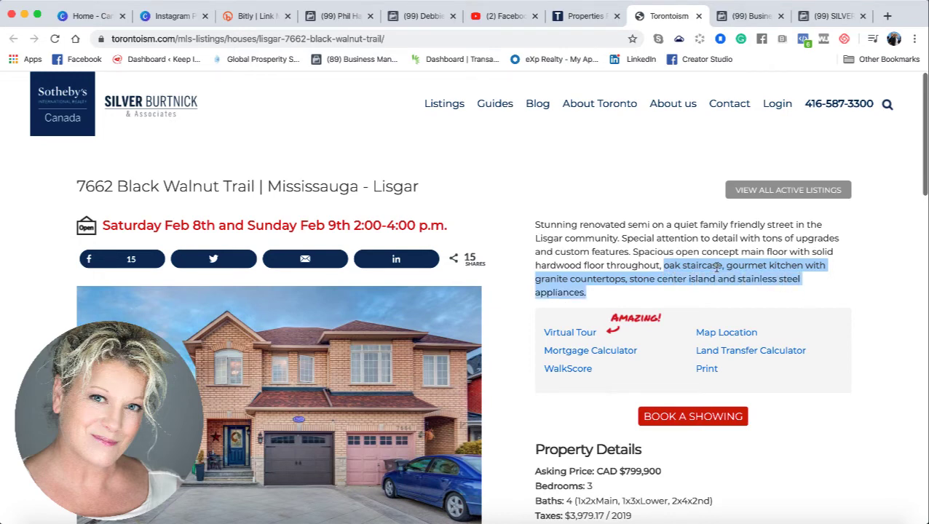
click(830, 16)
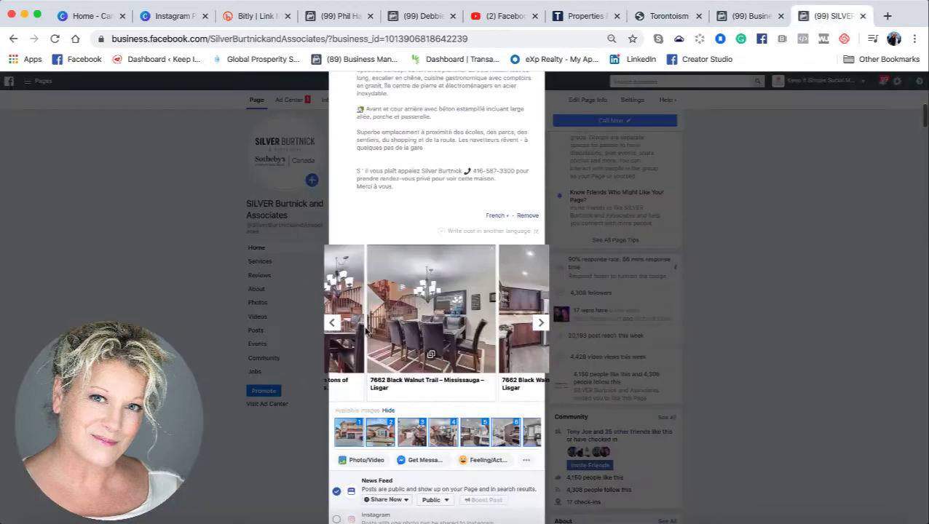
click(400, 383)
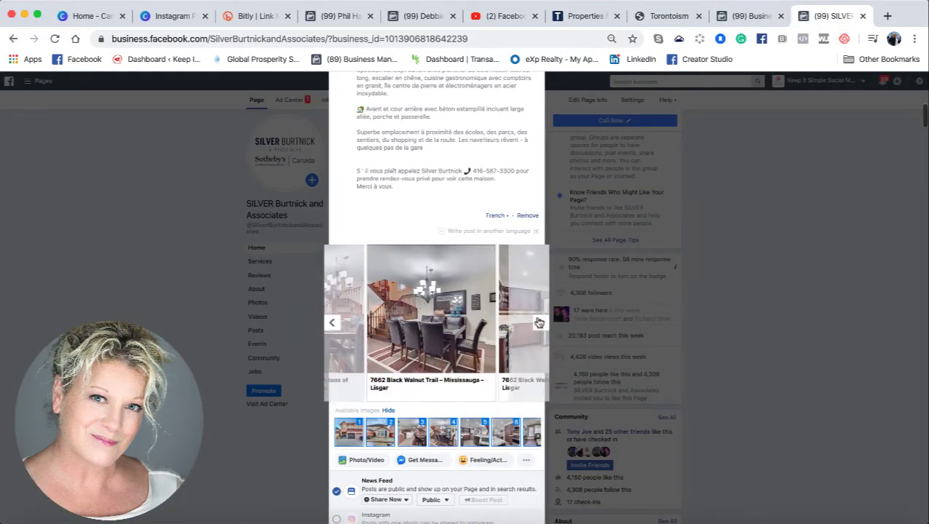
click(540, 323)
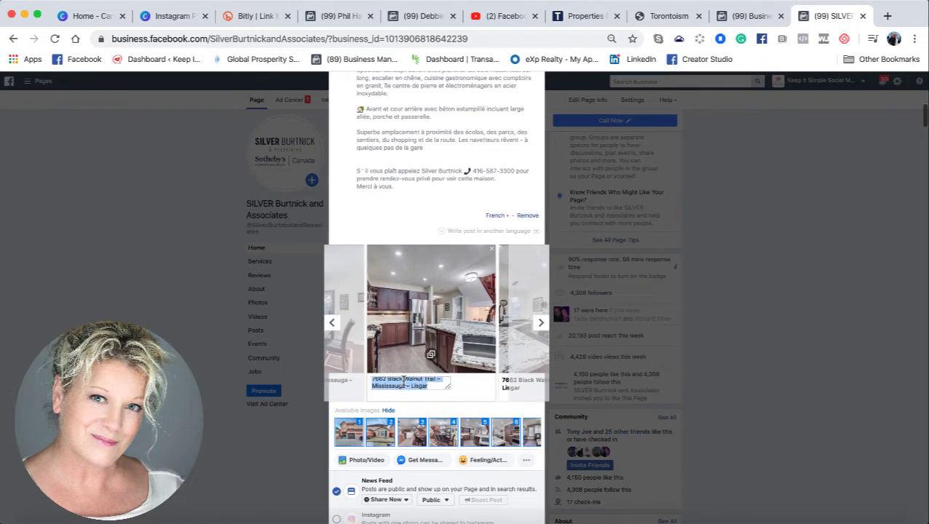
key(super+v)
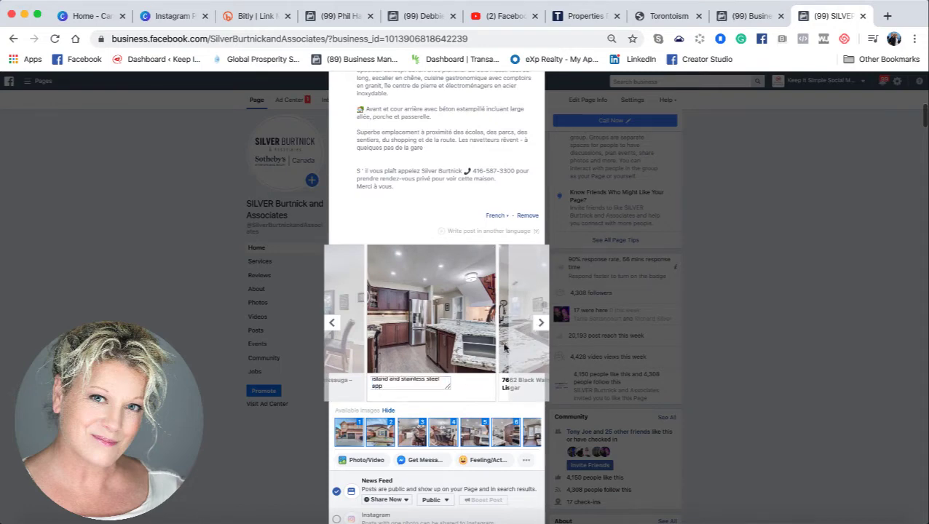
double_click(397, 380)
key(BackSpace)
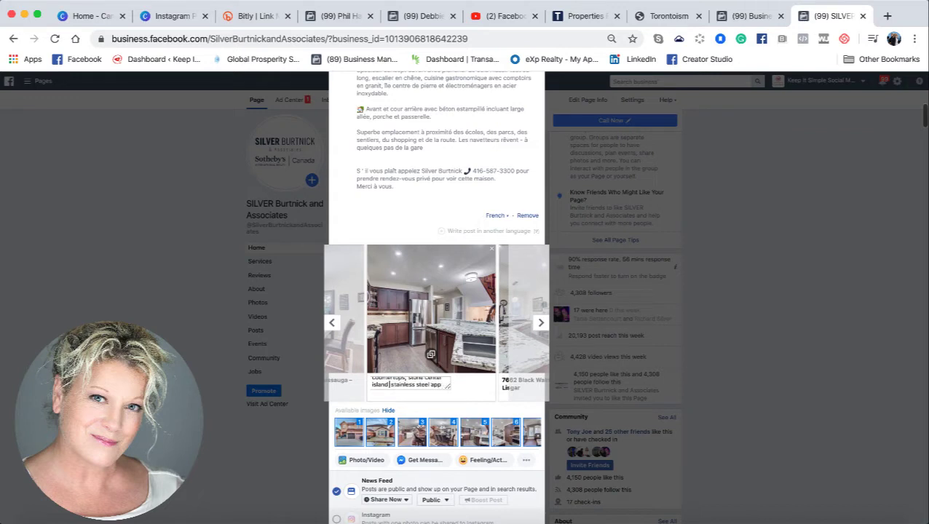
text(&)
click(539, 324)
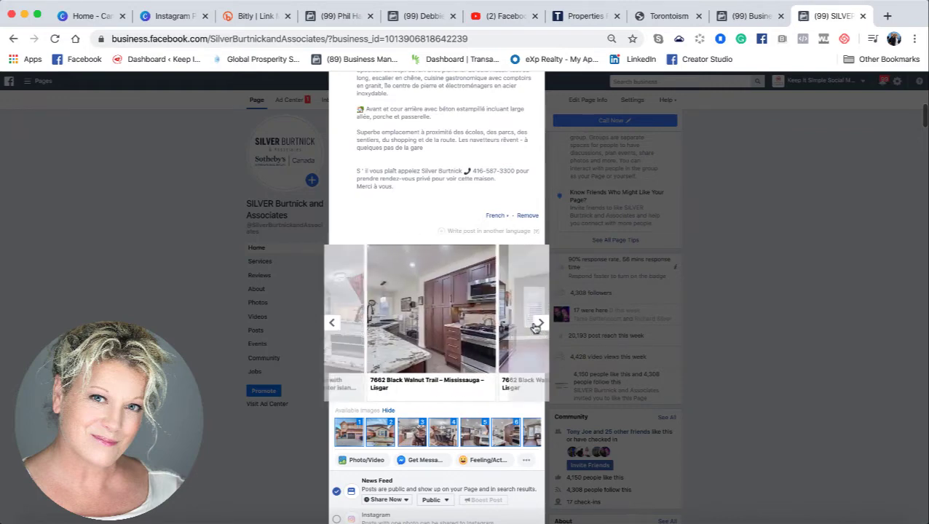
Step forward through the carousel to the final See more at TORONTOISM.COM card.
click(539, 324)
click(539, 324)
click(539, 324)
click(539, 324)
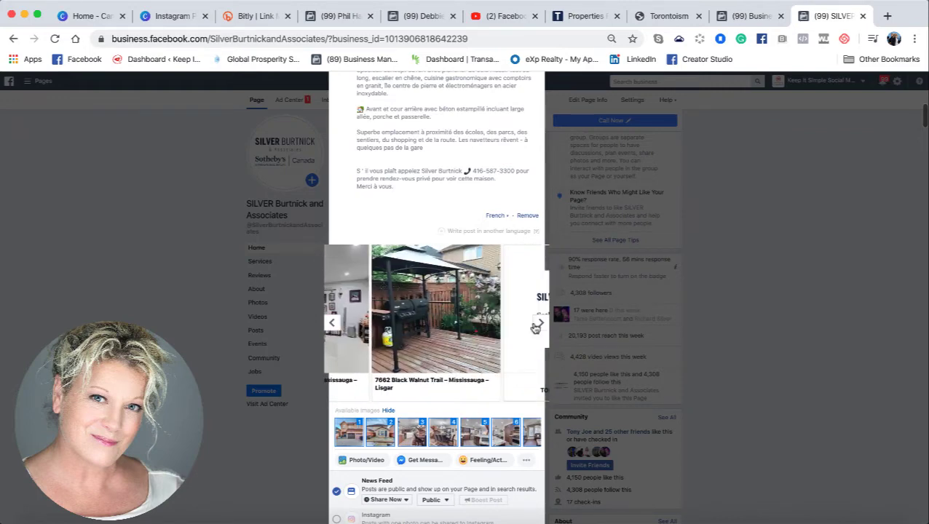
click(538, 324)
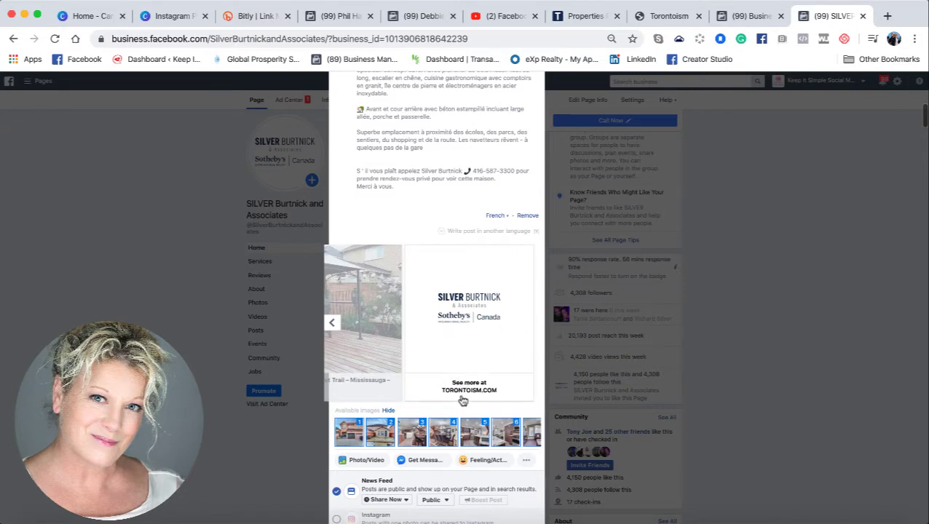
Check the post in at Toronto, Ontario, Canada by searching 'toronto on'.
scroll(463, 399, down, 5)
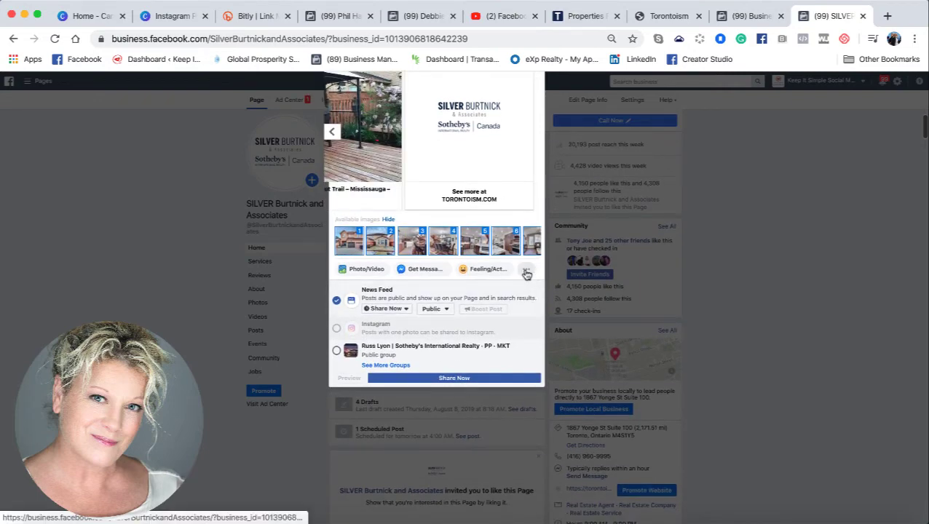
click(526, 272)
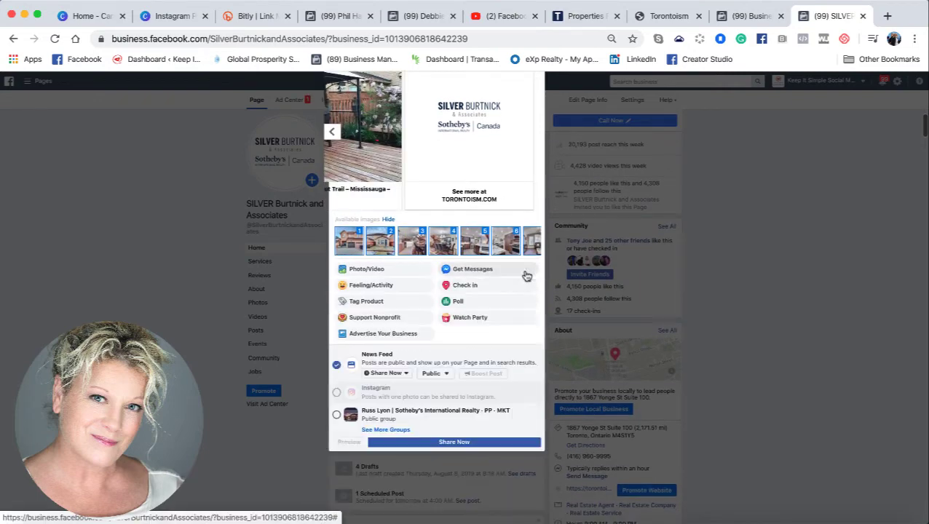
click(472, 291)
text(k)
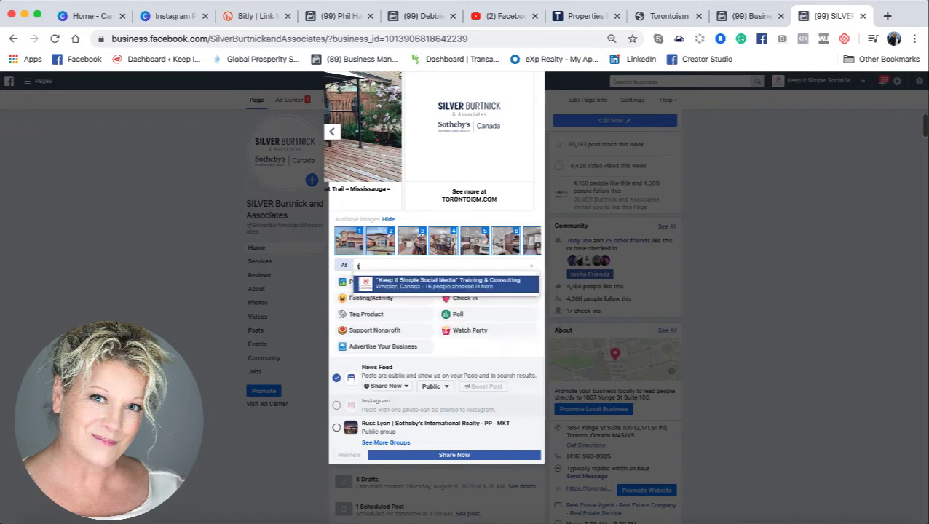
text(or)
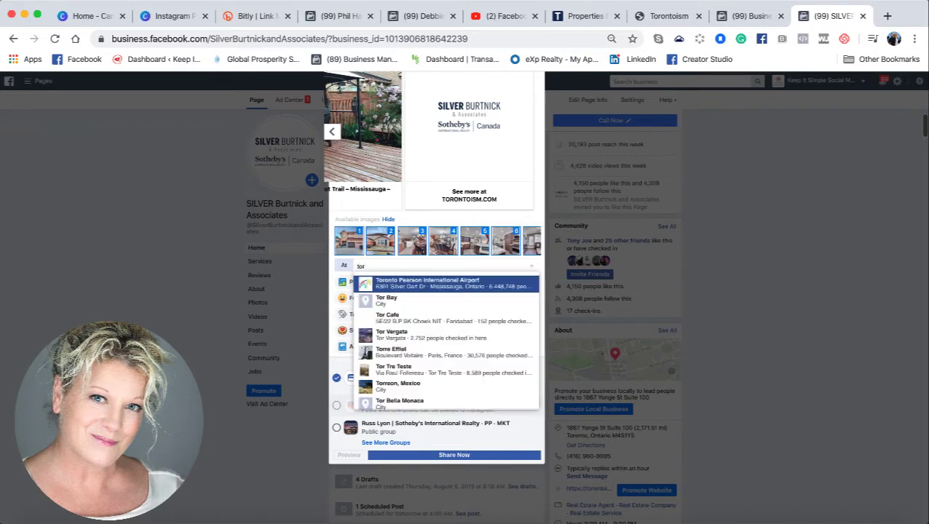
text(onto on)
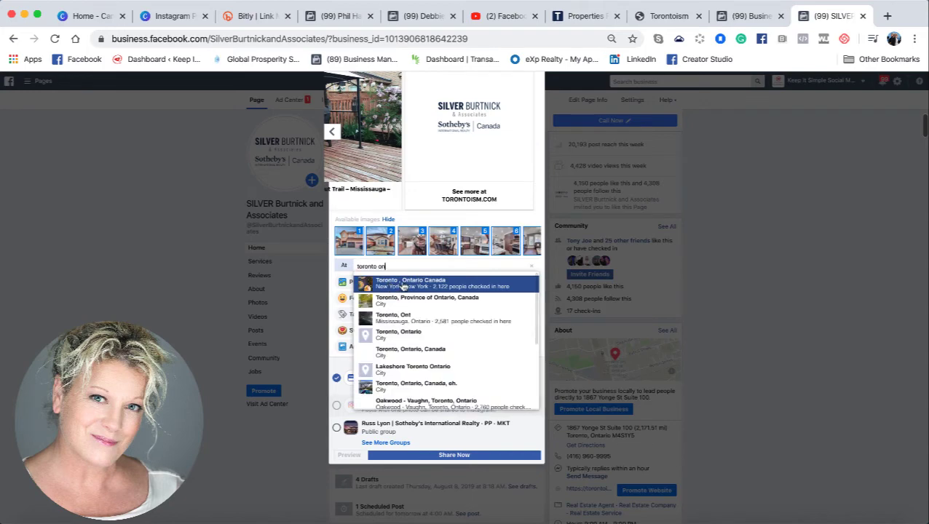
click(394, 351)
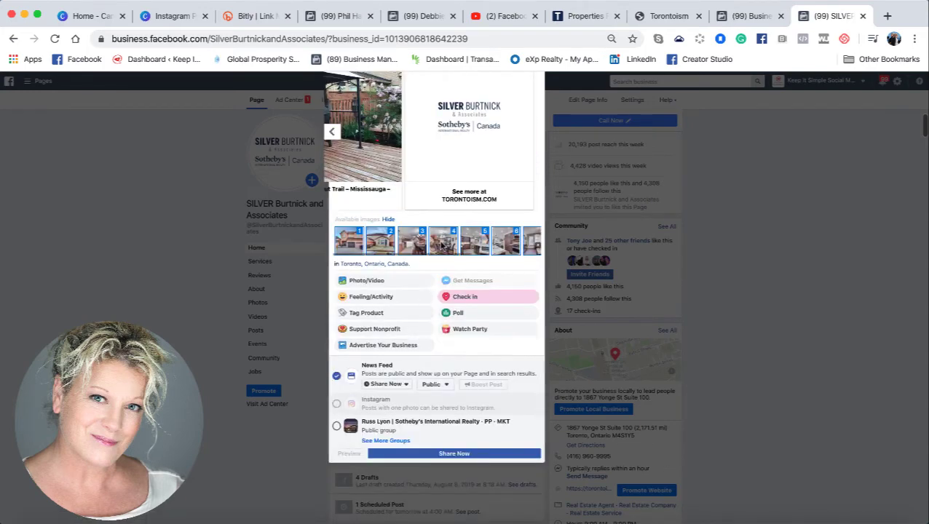
Glance at the Bitly link dashboard, then return to the Facebook composer.
scroll(461, 137, up, 2)
scroll(461, 137, up, 10)
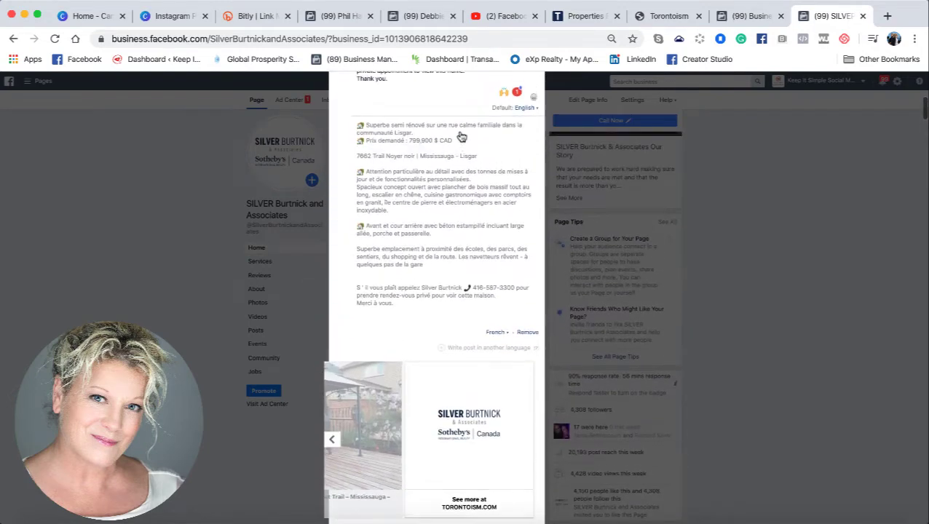
scroll(460, 131, up, 5)
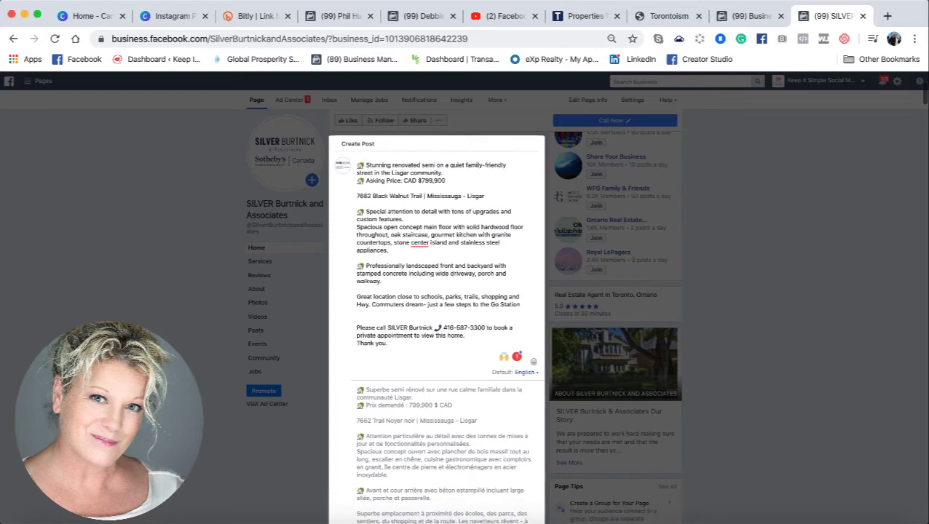
click(248, 16)
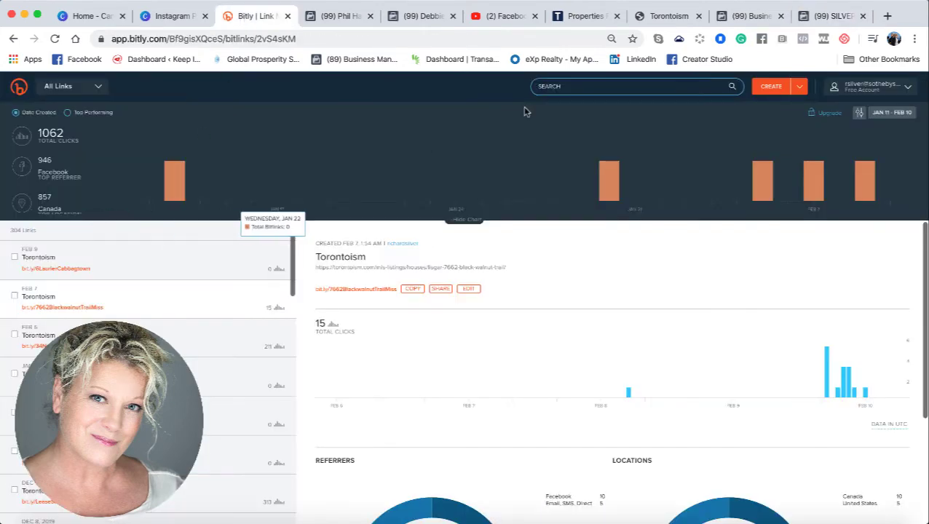
click(831, 16)
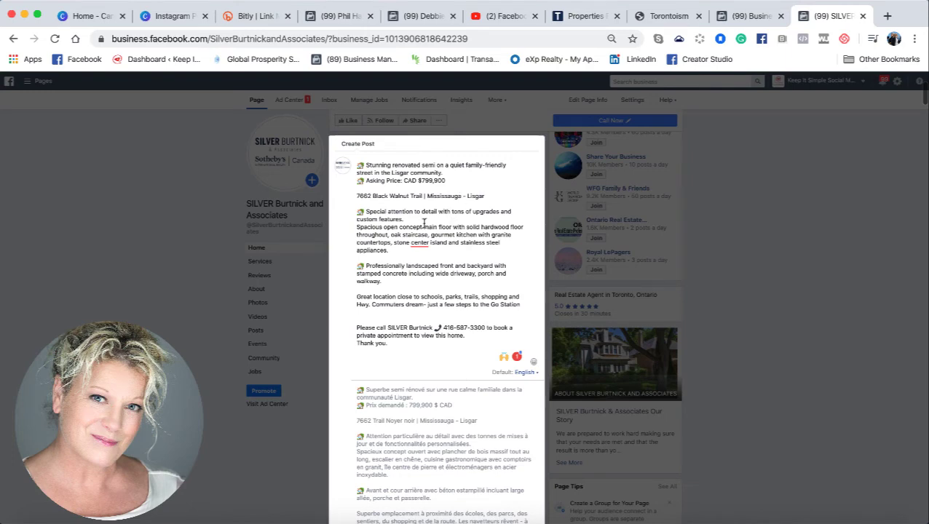
Step the carousel back ten cards to the $799,900 7662 Black Walnut Trail card.
scroll(425, 224, down, 10)
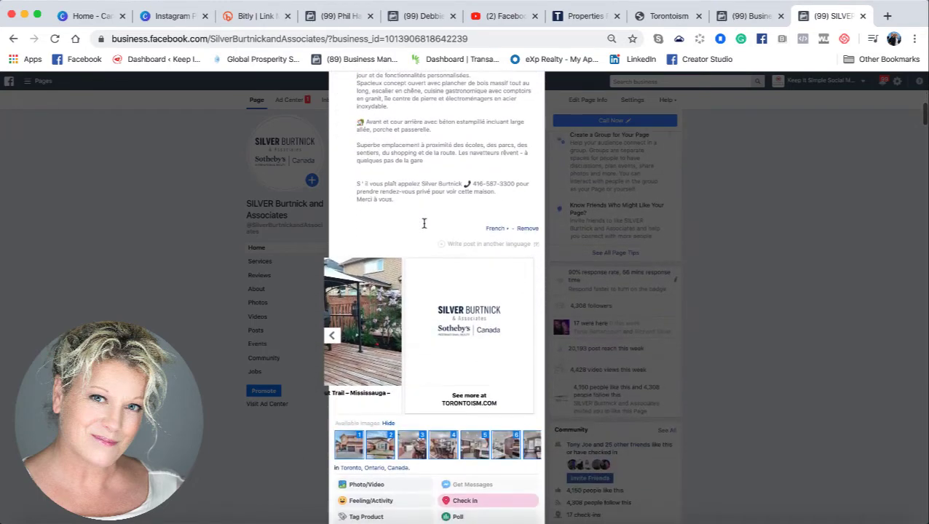
click(331, 335)
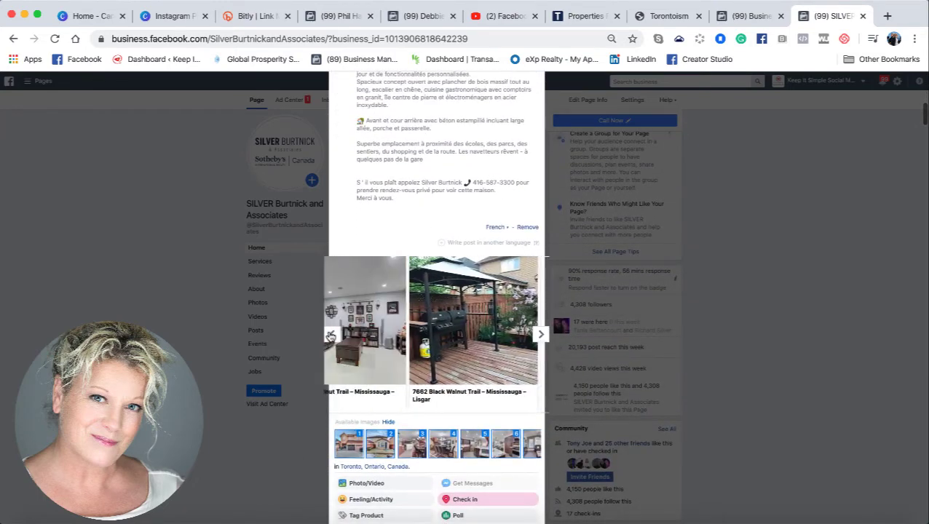
click(331, 335)
click(331, 335)
click(332, 335)
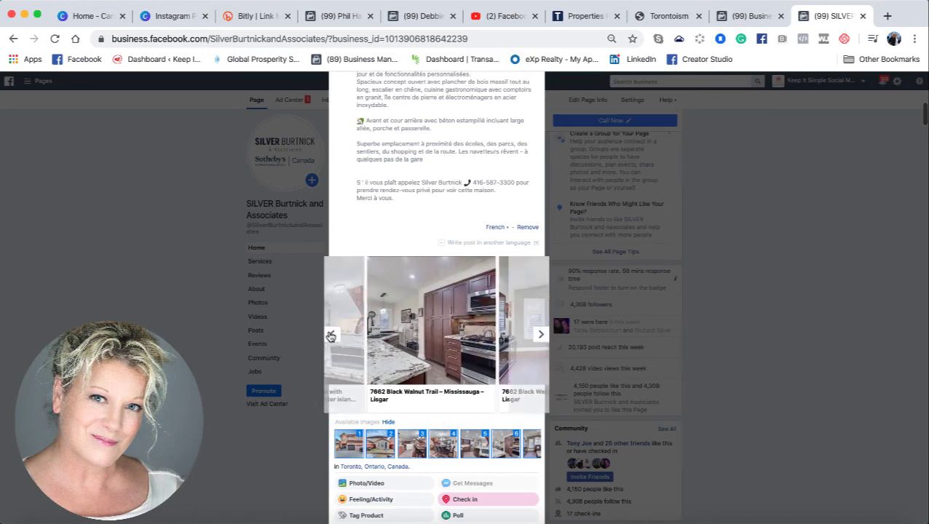
click(331, 335)
click(331, 335)
click(331, 335)
click(332, 335)
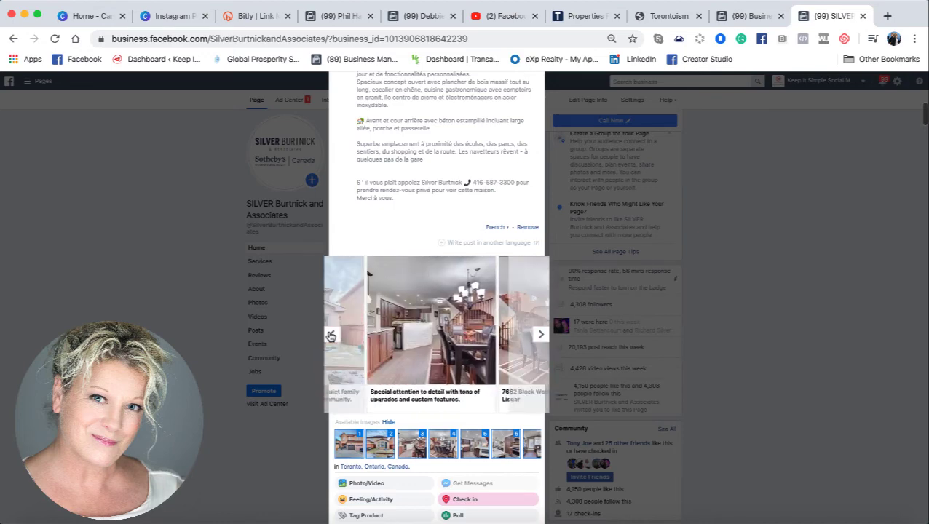
click(331, 335)
click(332, 335)
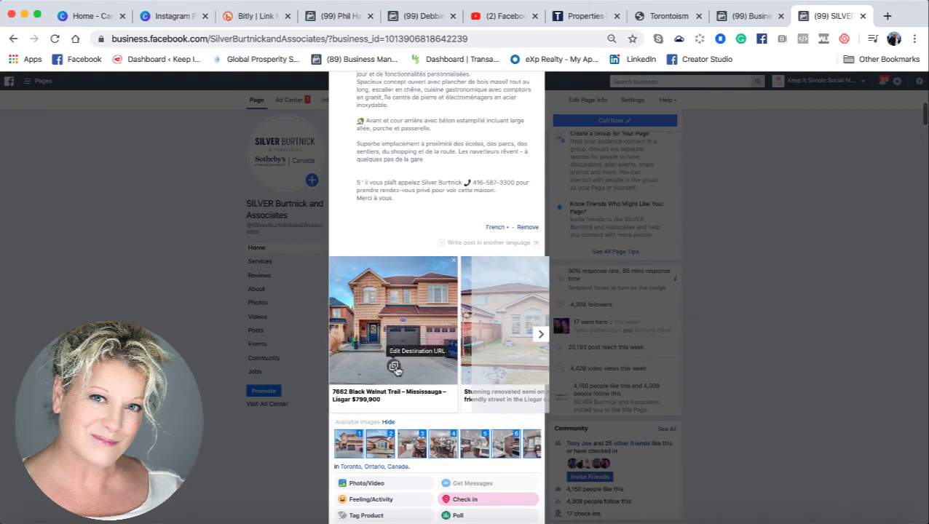
Confirm the bit.ly destination link on the Stunning renovated semi card.
click(540, 334)
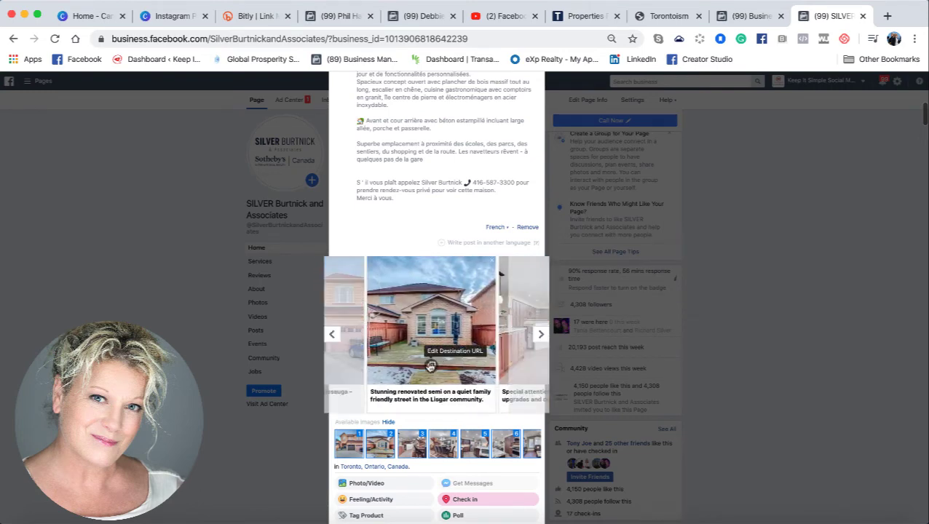
click(430, 367)
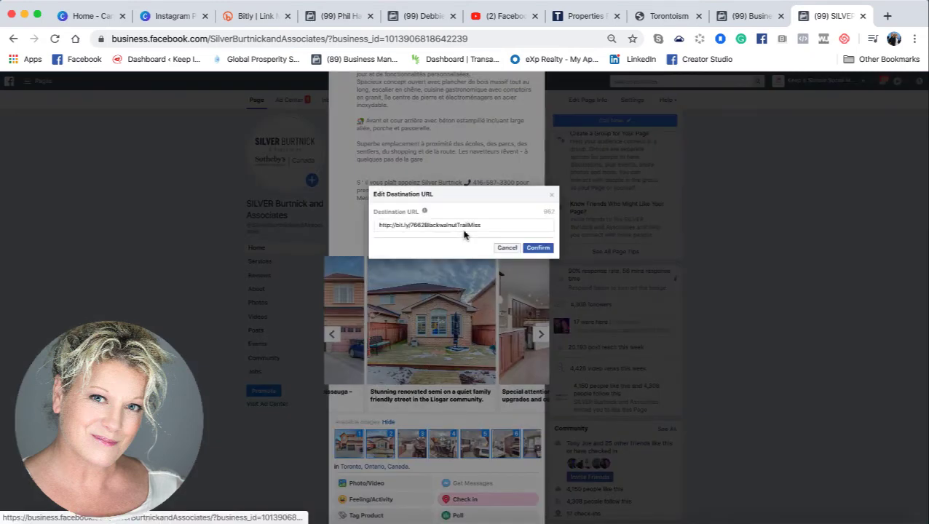
click(537, 248)
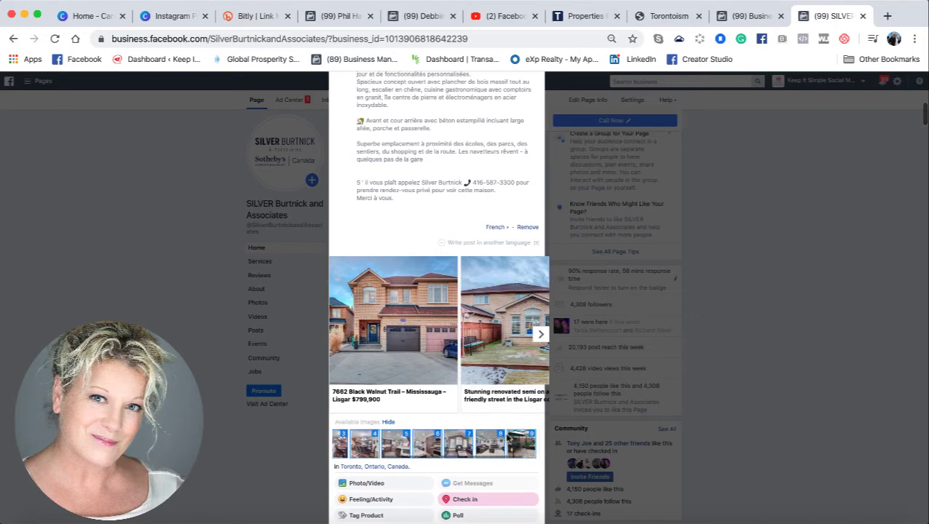
Page through the remaining carousel cards and reach the News Feed publishing options.
scroll(508, 439, right, 2)
click(541, 335)
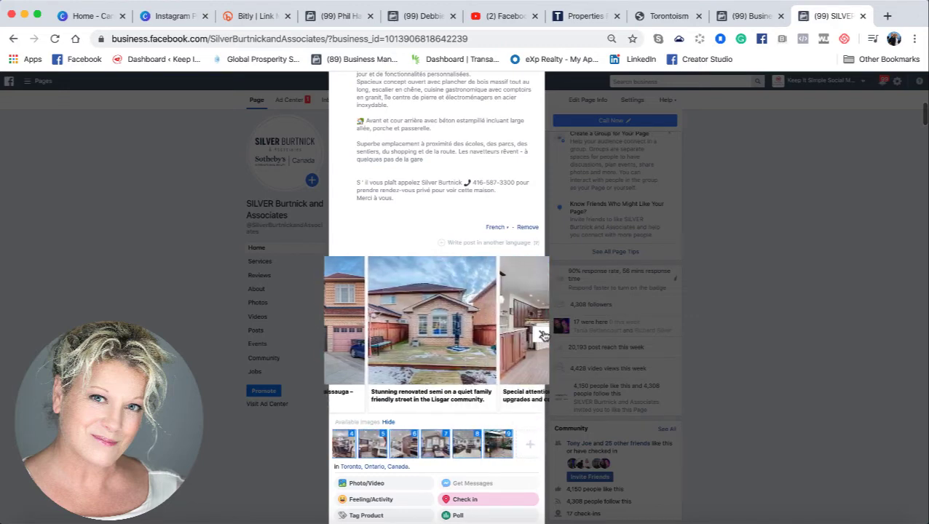
click(541, 335)
click(542, 334)
click(541, 334)
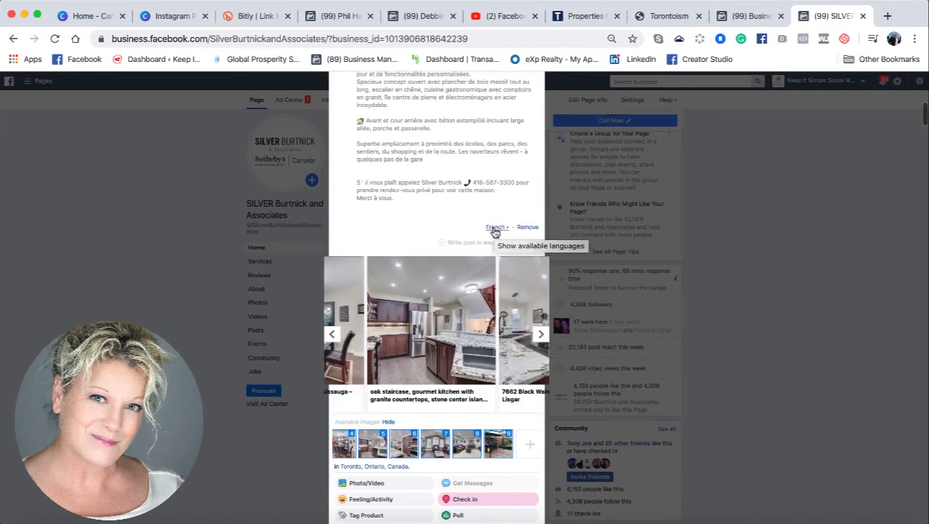
scroll(494, 231, down, 5)
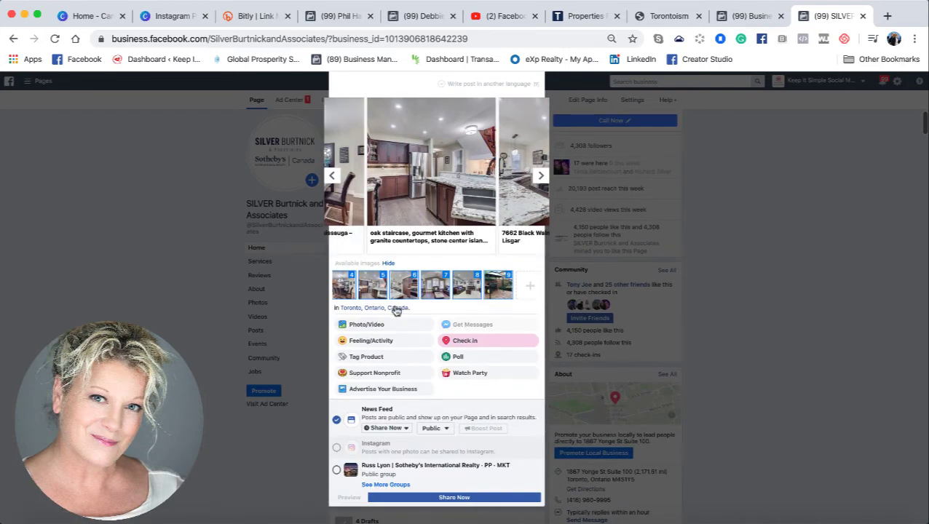
scroll(396, 310, down, 3)
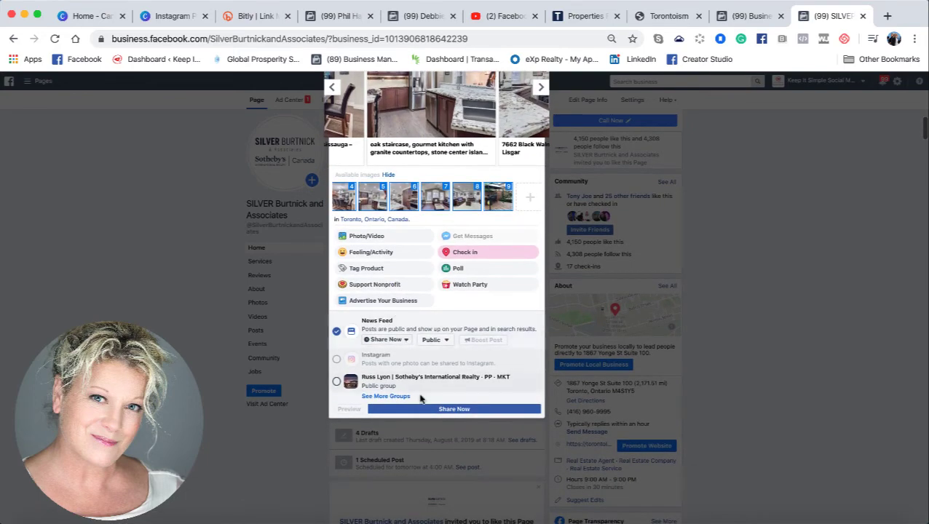
Schedule the post with a custom date of 2/11/2020 at 4:00 PM PST.
click(399, 341)
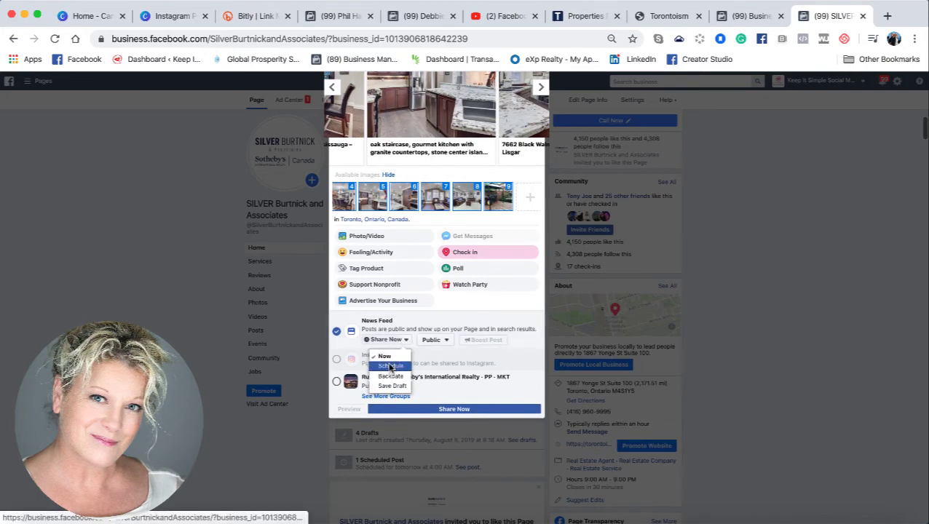
click(391, 366)
click(384, 323)
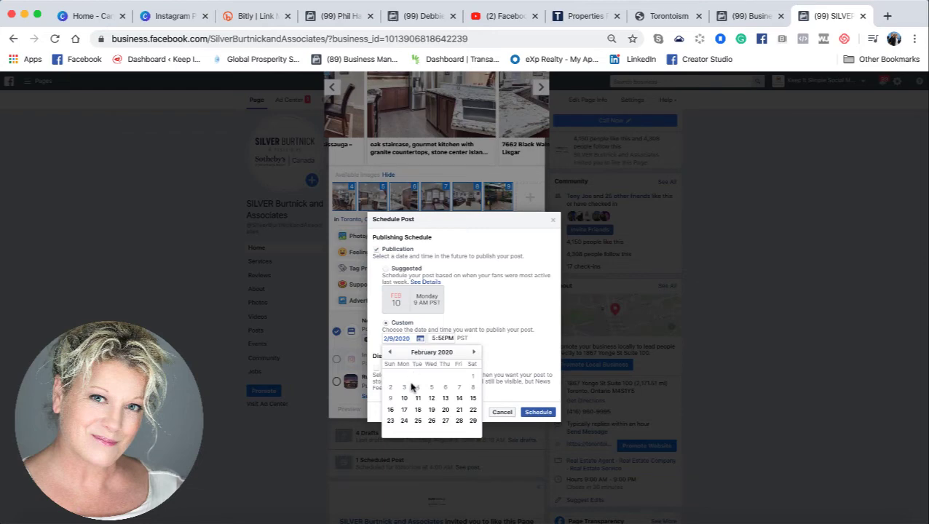
click(418, 400)
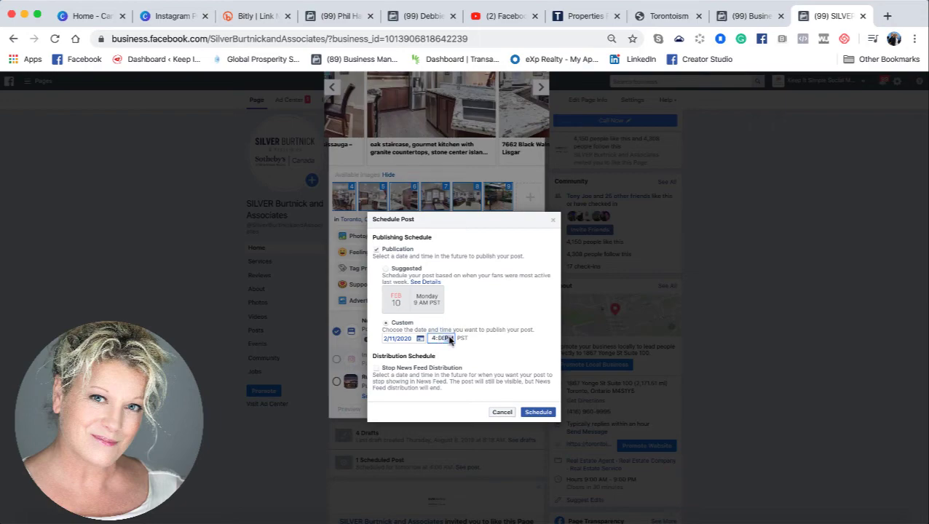
click(538, 413)
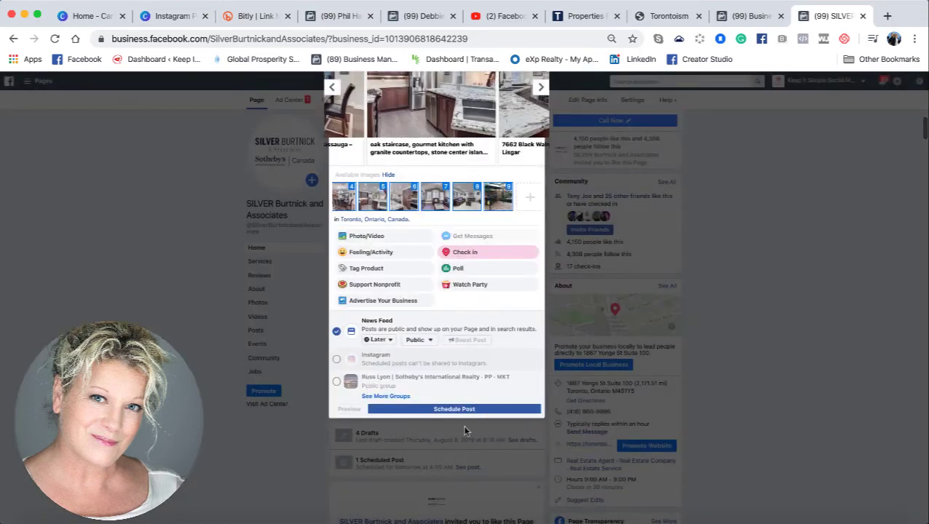
Review the Lisgar community and Asking Price lines in the post text.
scroll(446, 209, up, 10)
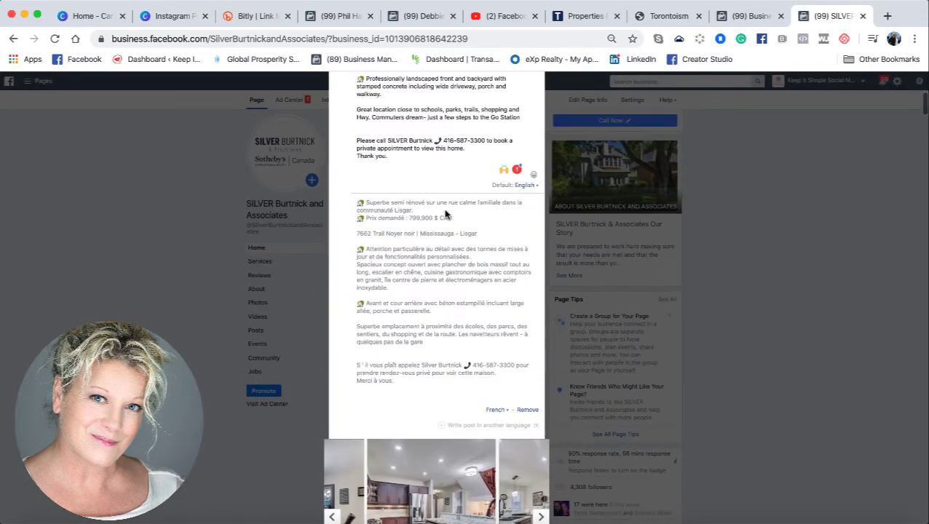
scroll(399, 299, up, 2)
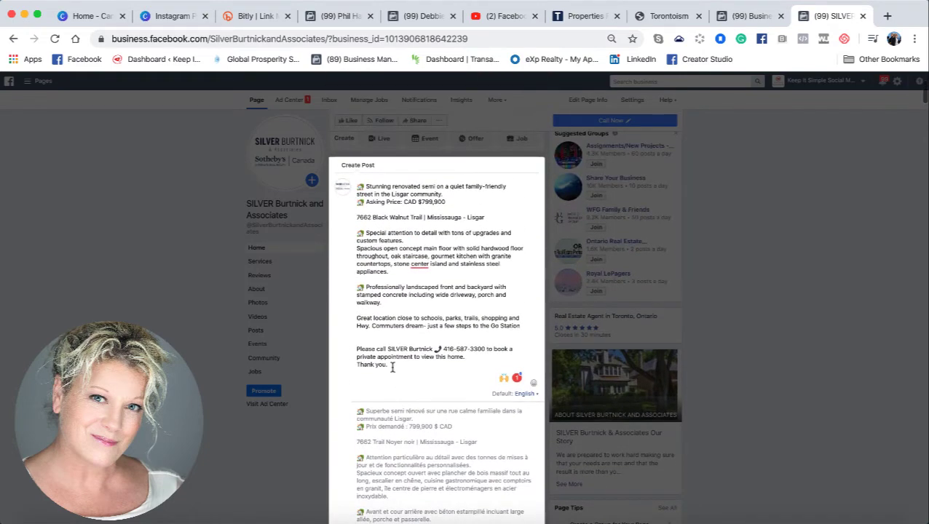
drag(445, 201, 359, 176)
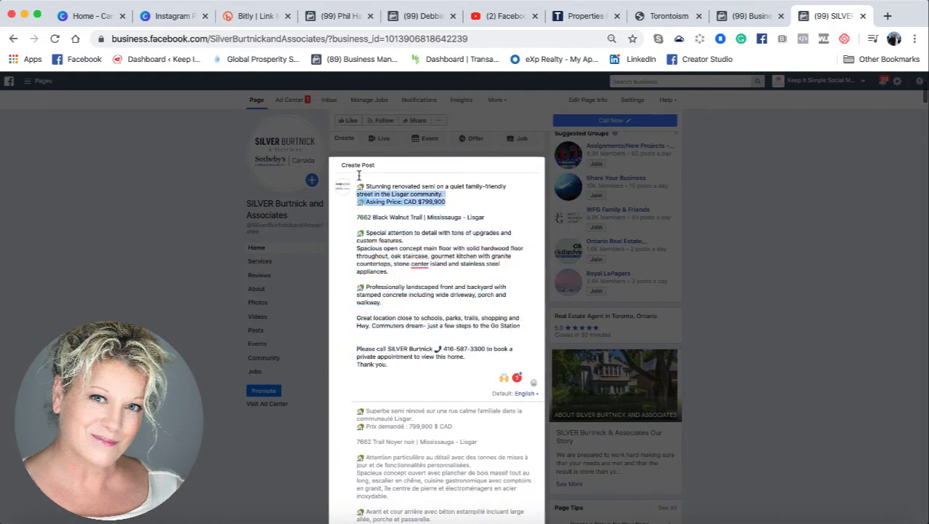
click(355, 185)
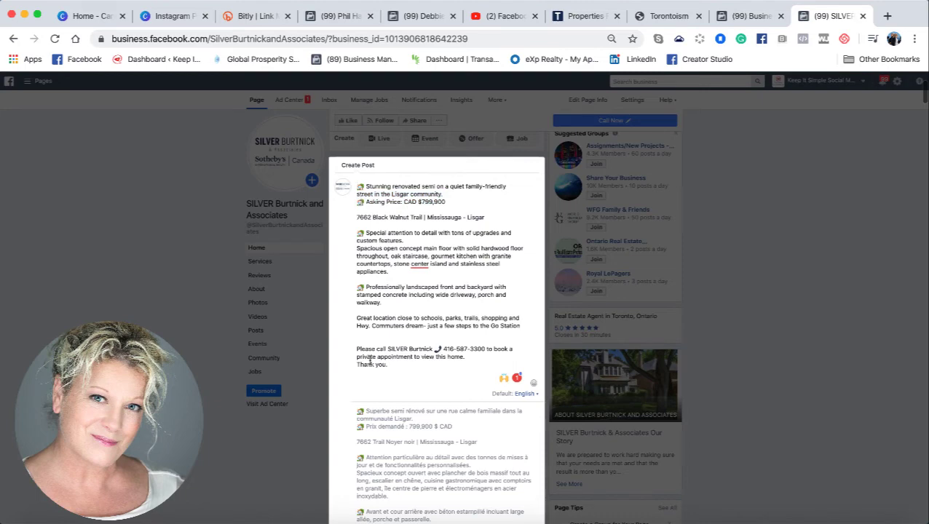
Confirm with Schedule Post so the composer closes to the Page timeline.
scroll(398, 368, down, 10)
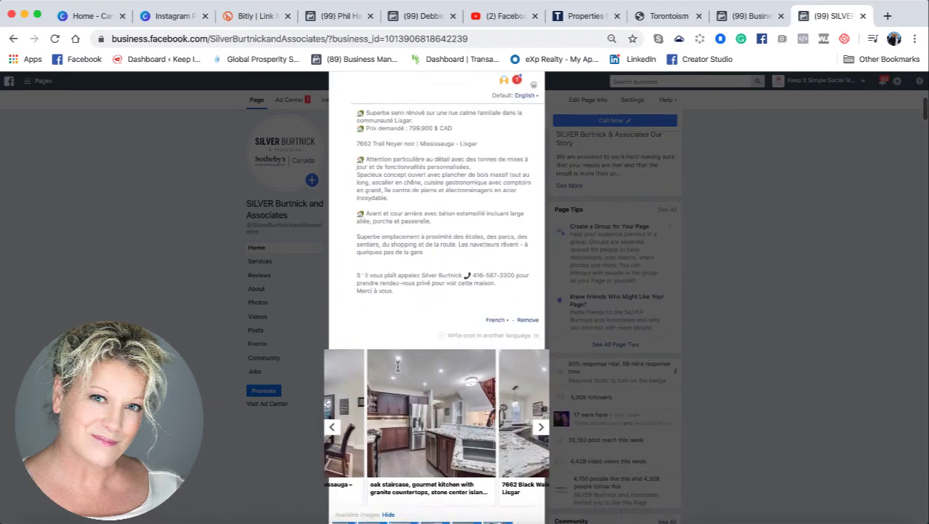
scroll(397, 371, down, 2)
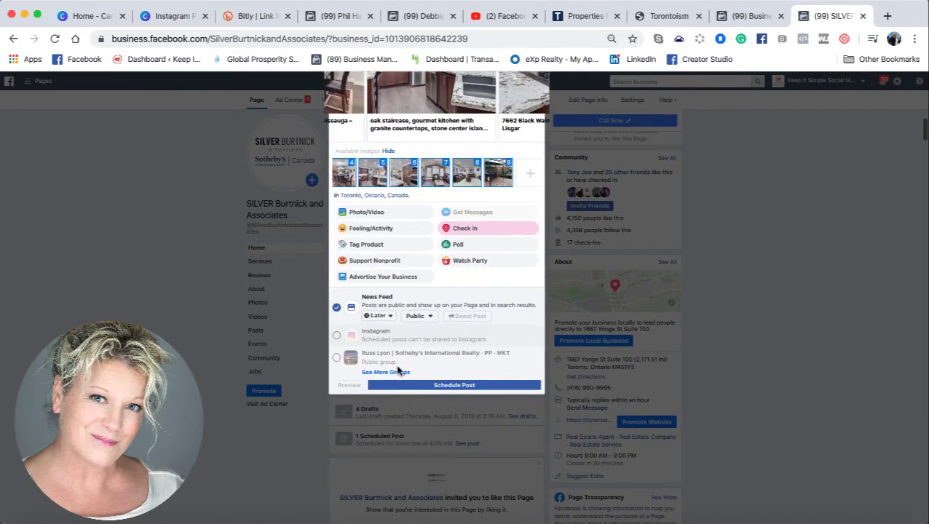
click(440, 386)
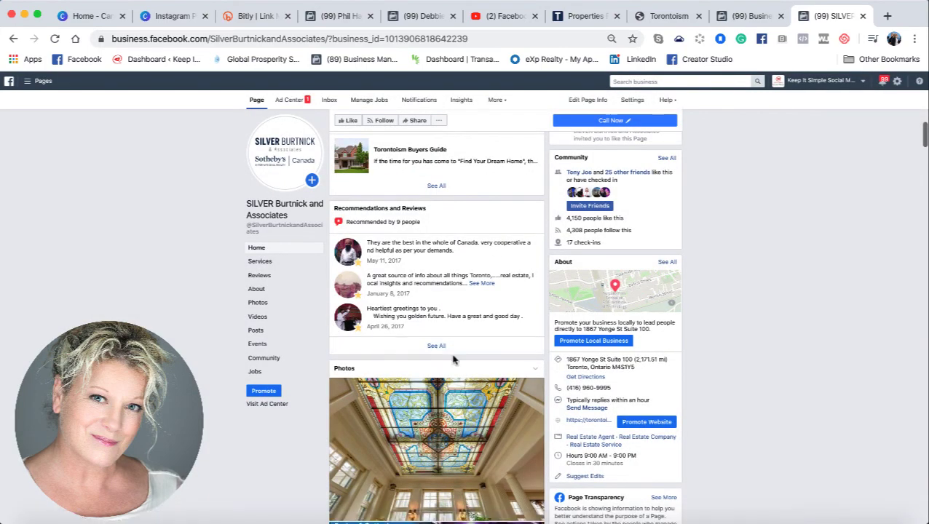
scroll(454, 357, down, 6)
scroll(453, 356, down, 15)
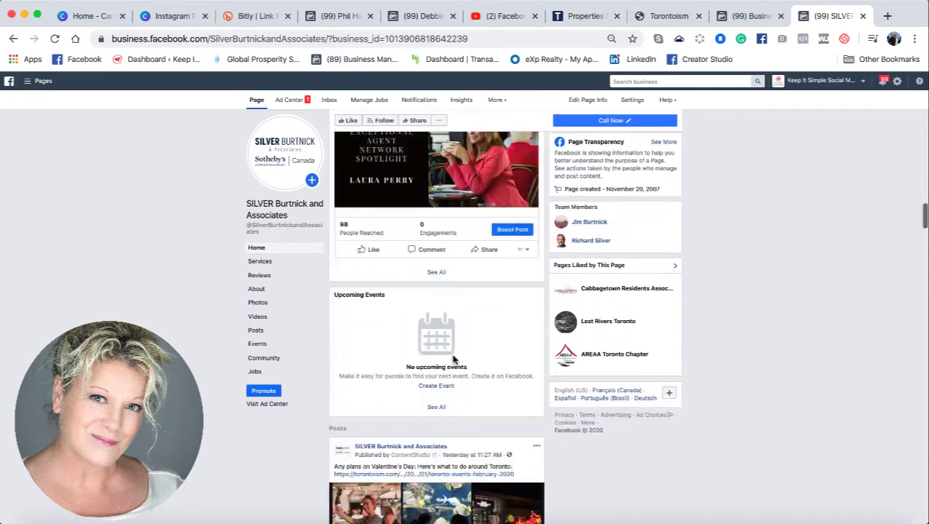
scroll(454, 360, down, 15)
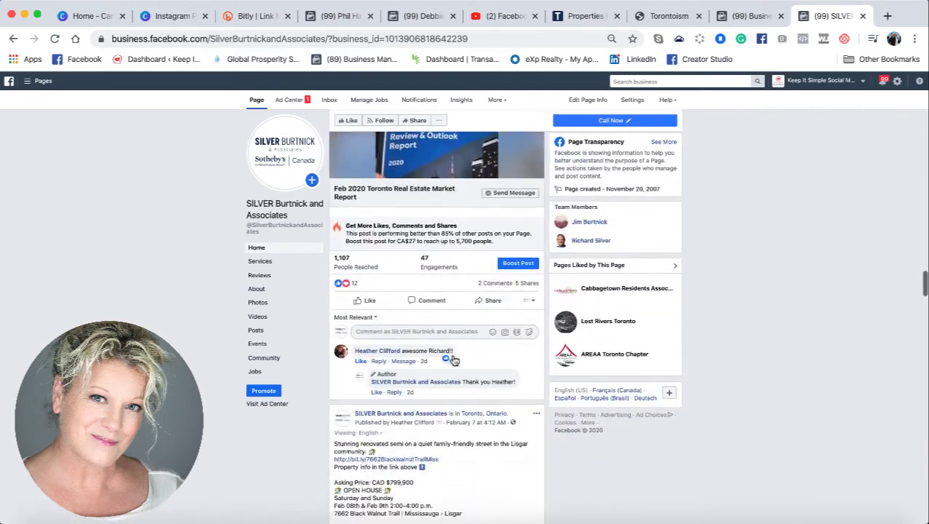
scroll(453, 358, down, 15)
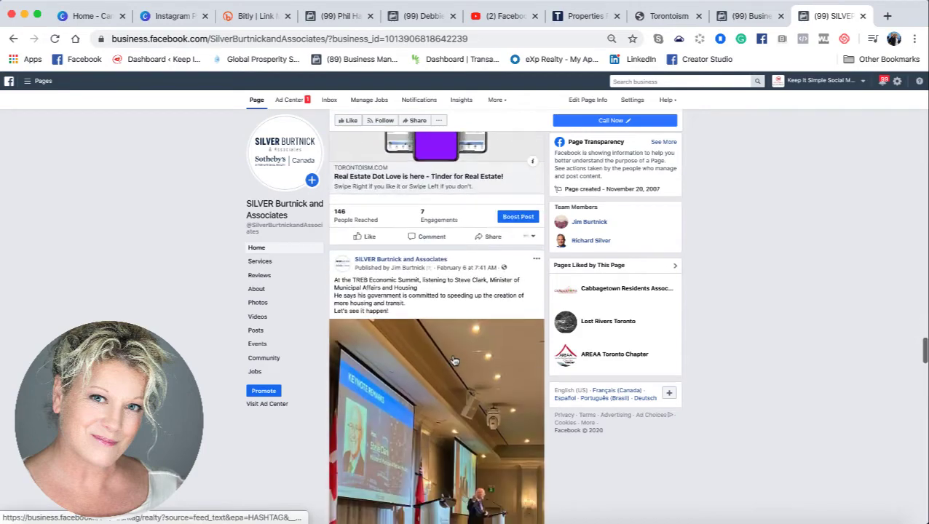
scroll(453, 359, down, 5)
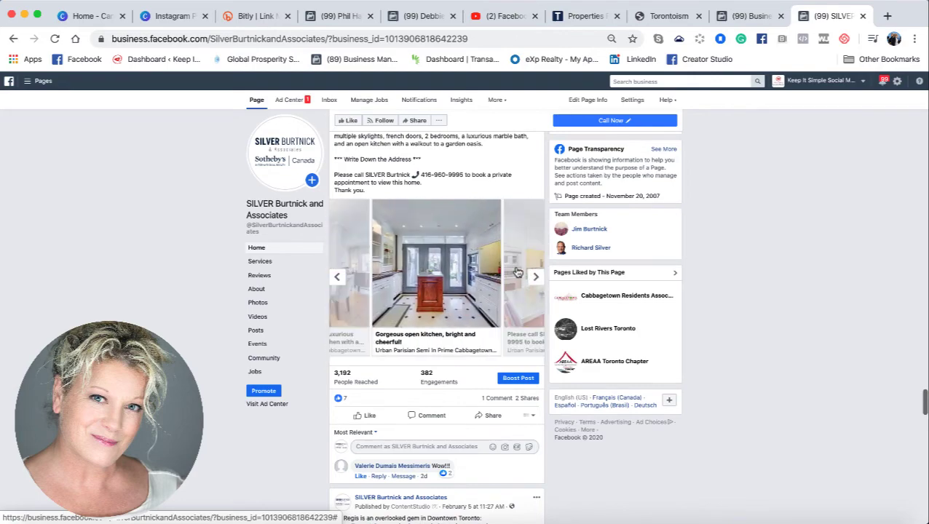
scroll(517, 291, up, 3)
scroll(519, 342, down, 3)
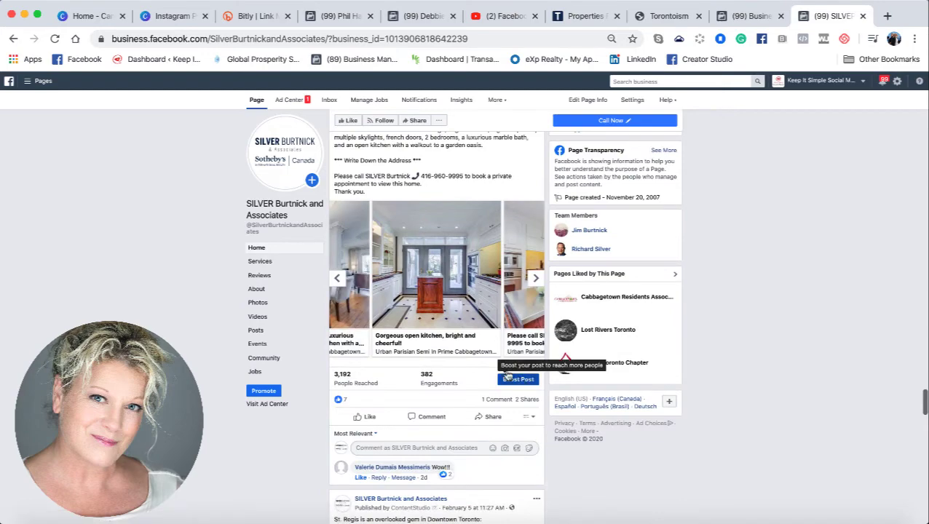
scroll(451, 271, up, 15)
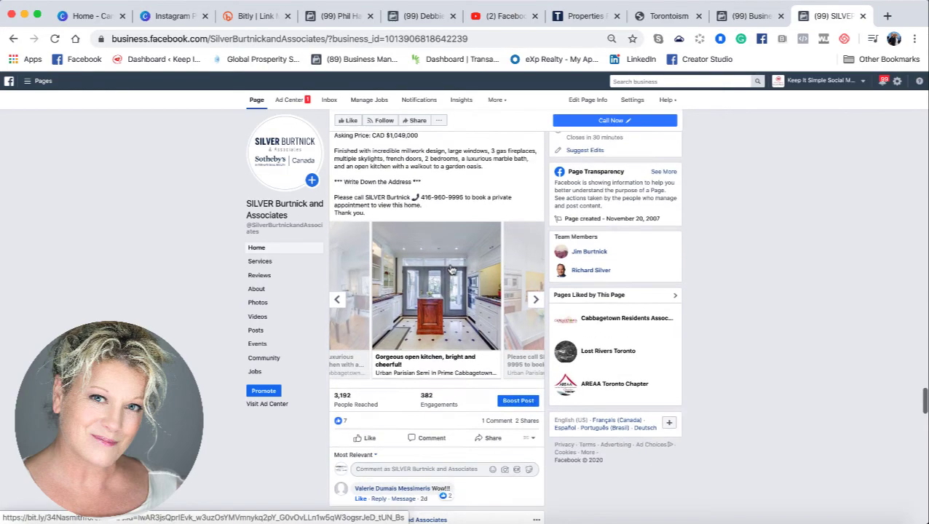
scroll(451, 271, up, 15)
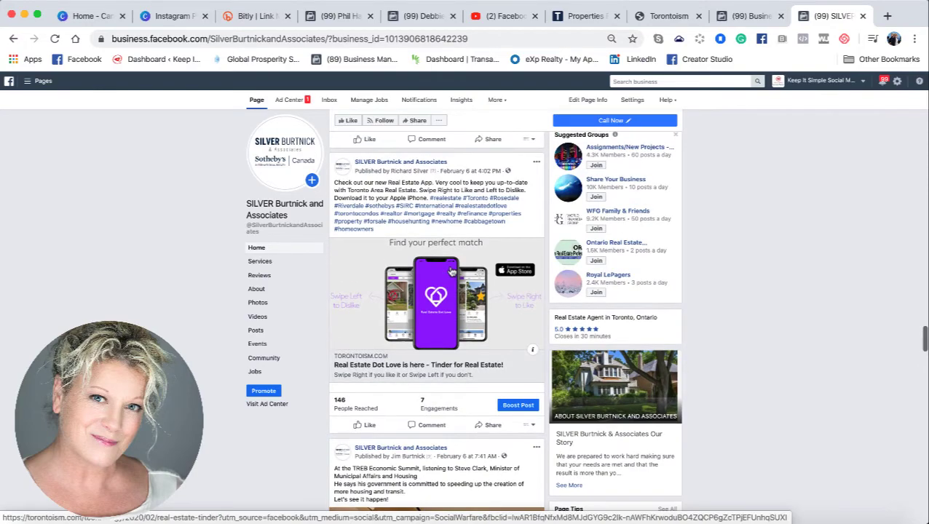
scroll(450, 271, up, 15)
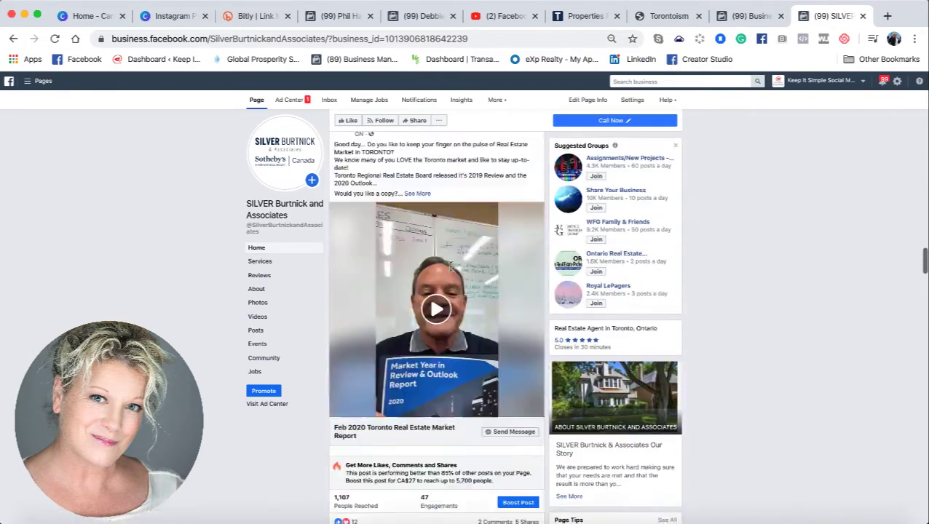
scroll(450, 271, up, 15)
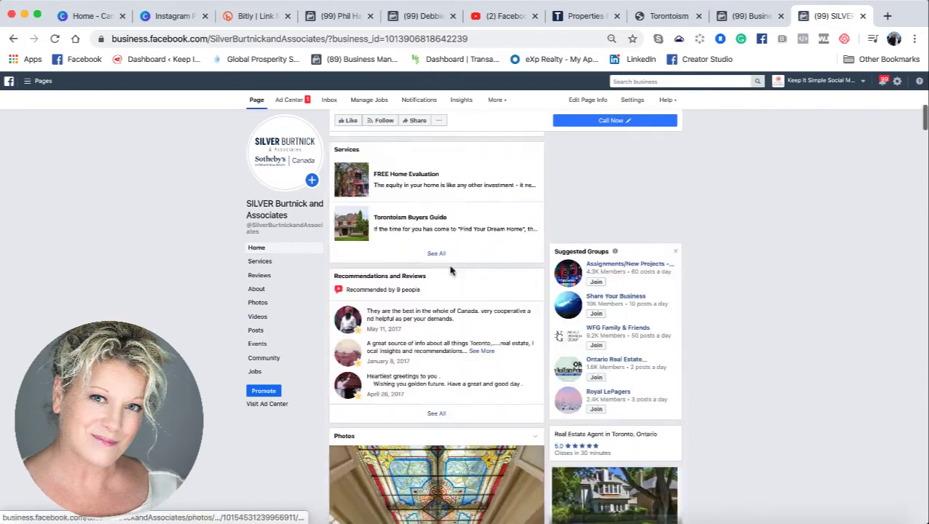